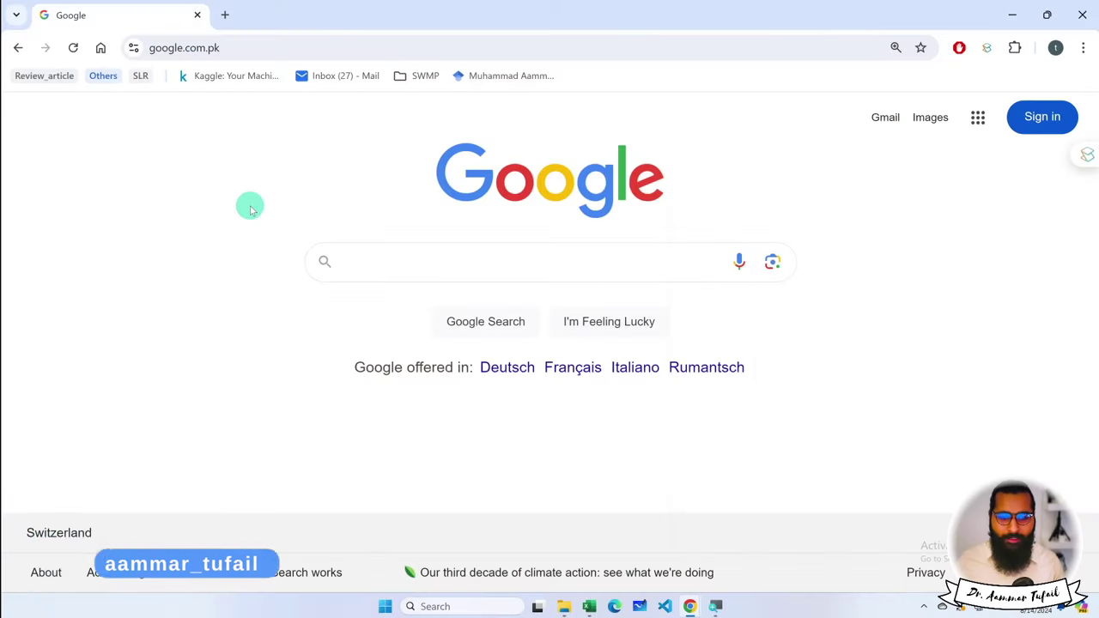
# Step: Search Google for 'paris olympics 2024 wikipedia' and open the 2024 Summer Olympics Wikipedia article
pyautogui.click(387, 260)
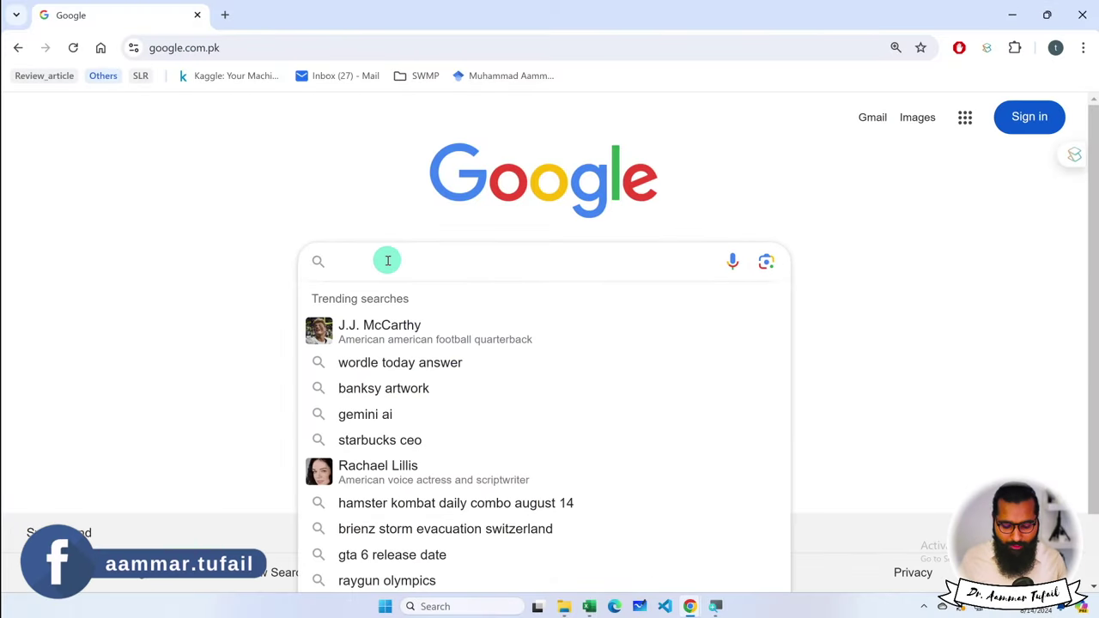
pyautogui.write('paris ')
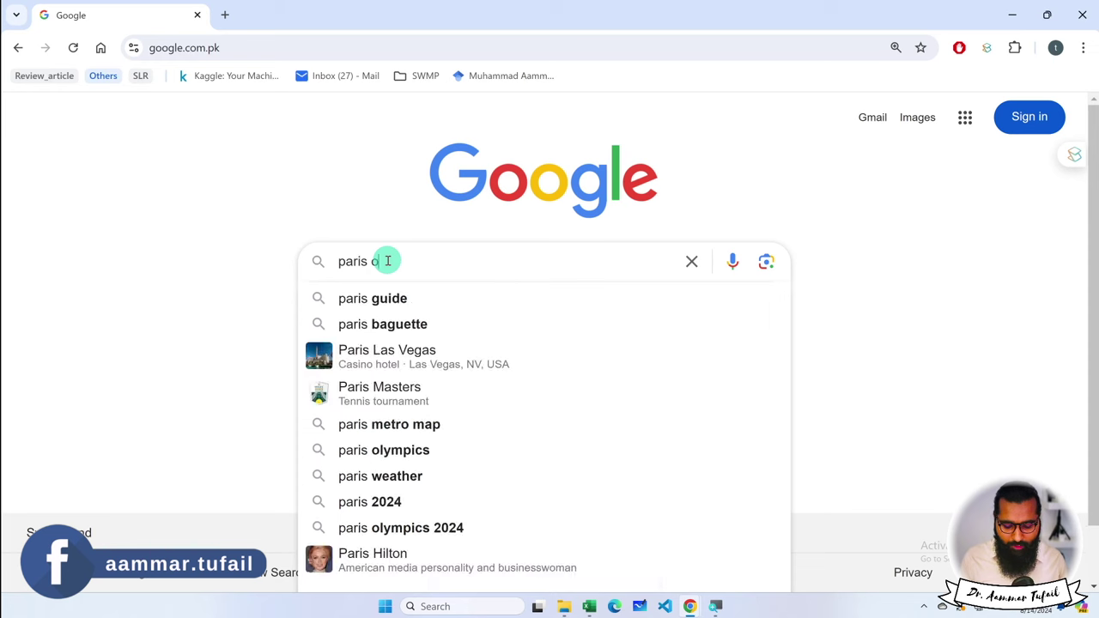
pyautogui.write('olympics 2024')
pyautogui.press('Return')
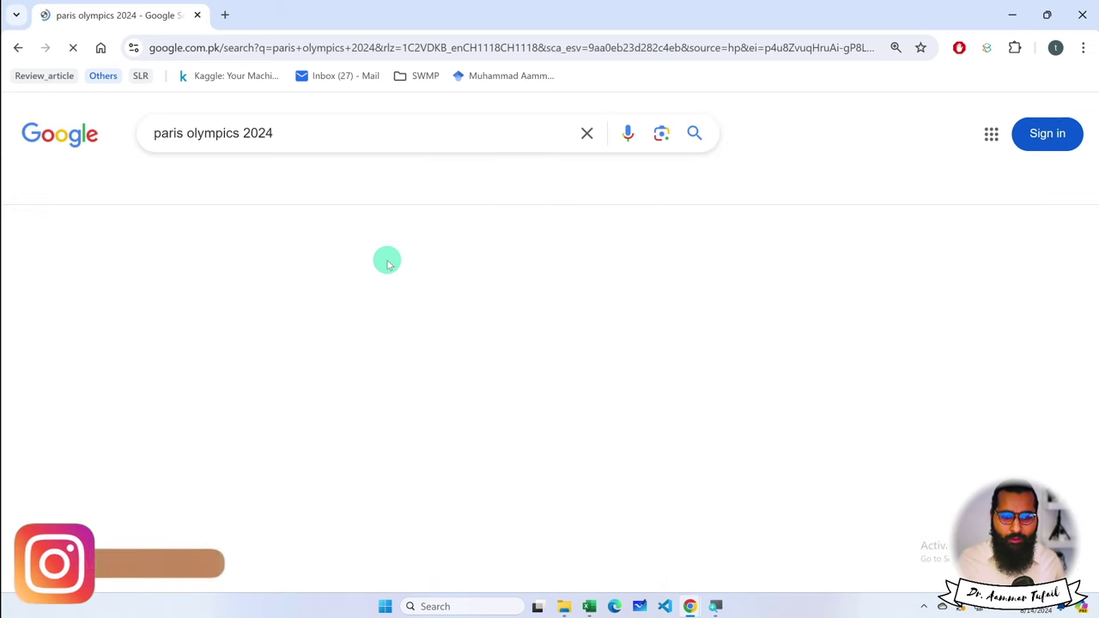
pyautogui.click(333, 143)
pyautogui.write('w')
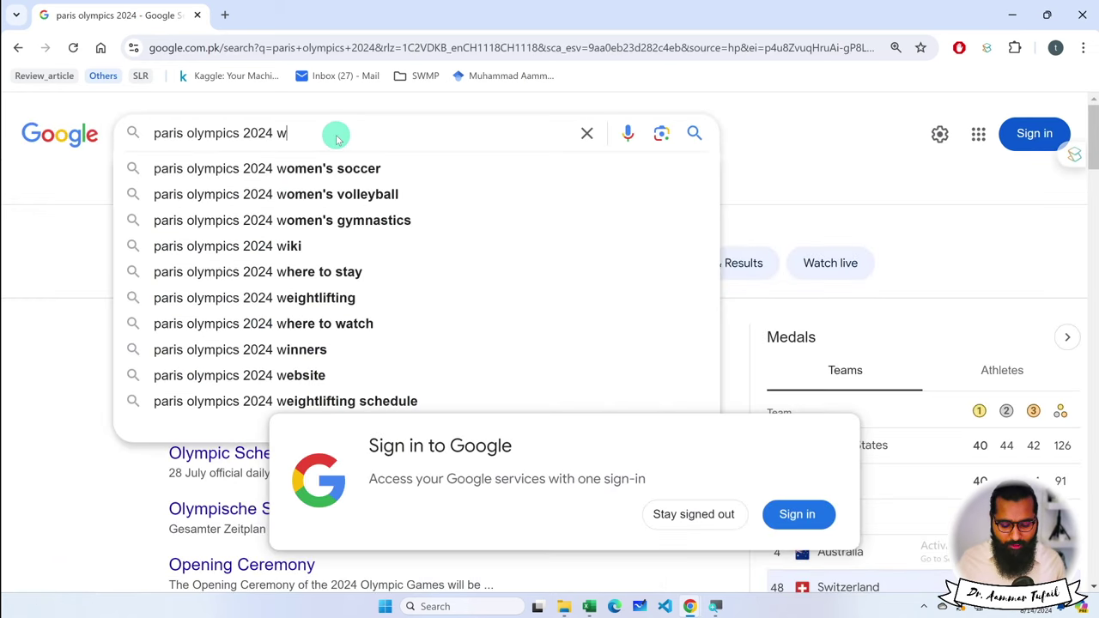
pyautogui.write('iki')
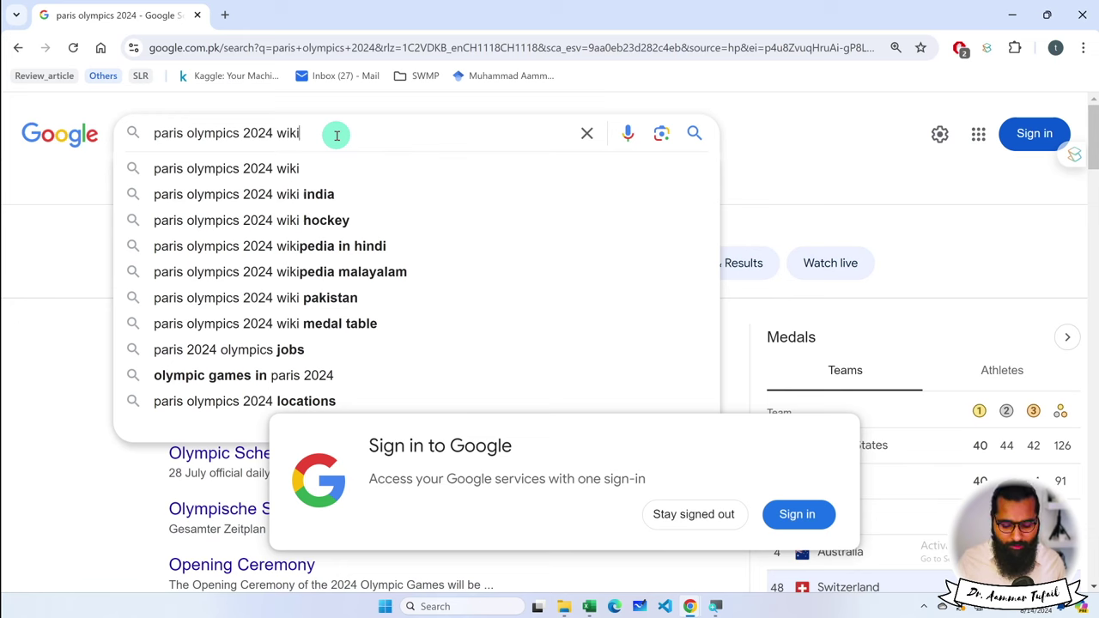
pyautogui.write('pedia')
pyautogui.press('Return')
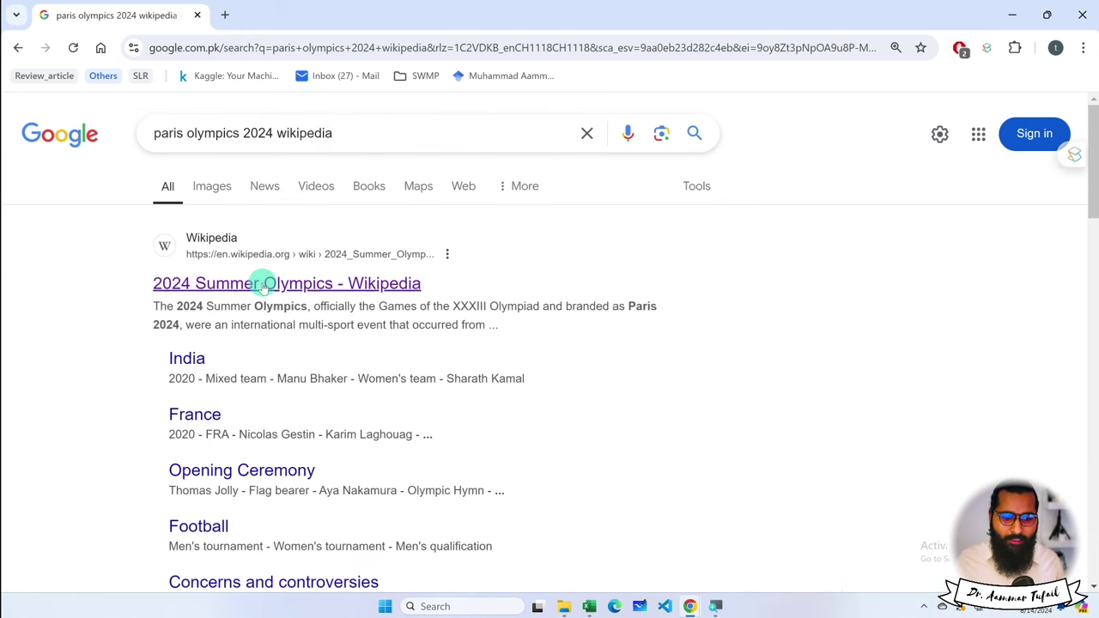
pyautogui.click(261, 284)
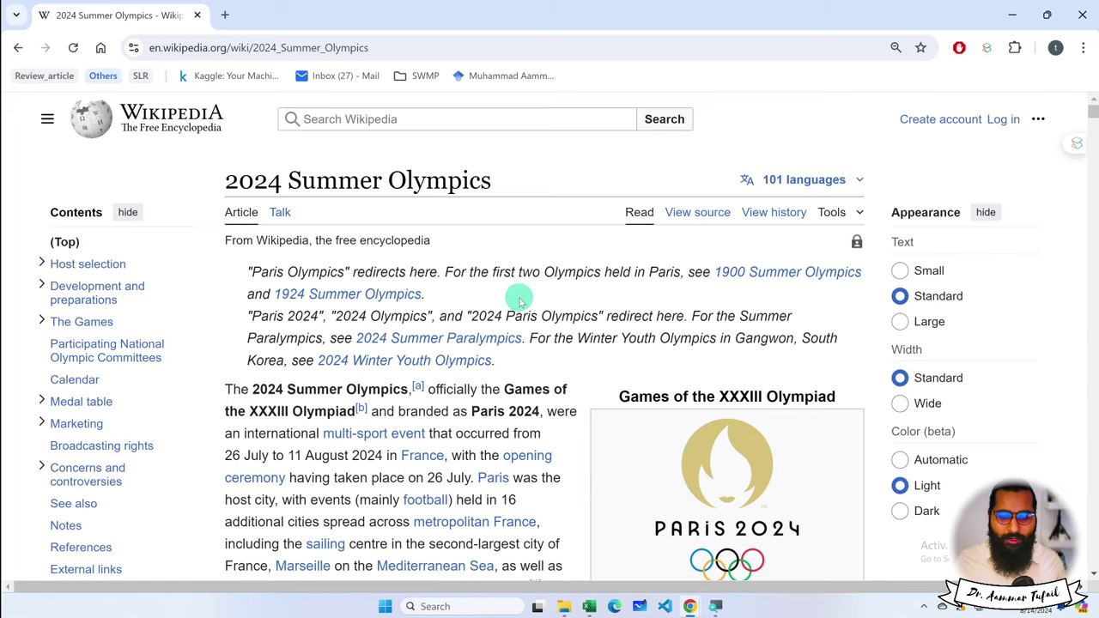
pyautogui.scroll(-2, 519, 300)
pyautogui.scroll(-4, 519, 300)
pyautogui.scroll(-3, 519, 301)
pyautogui.scroll(-4, 519, 300)
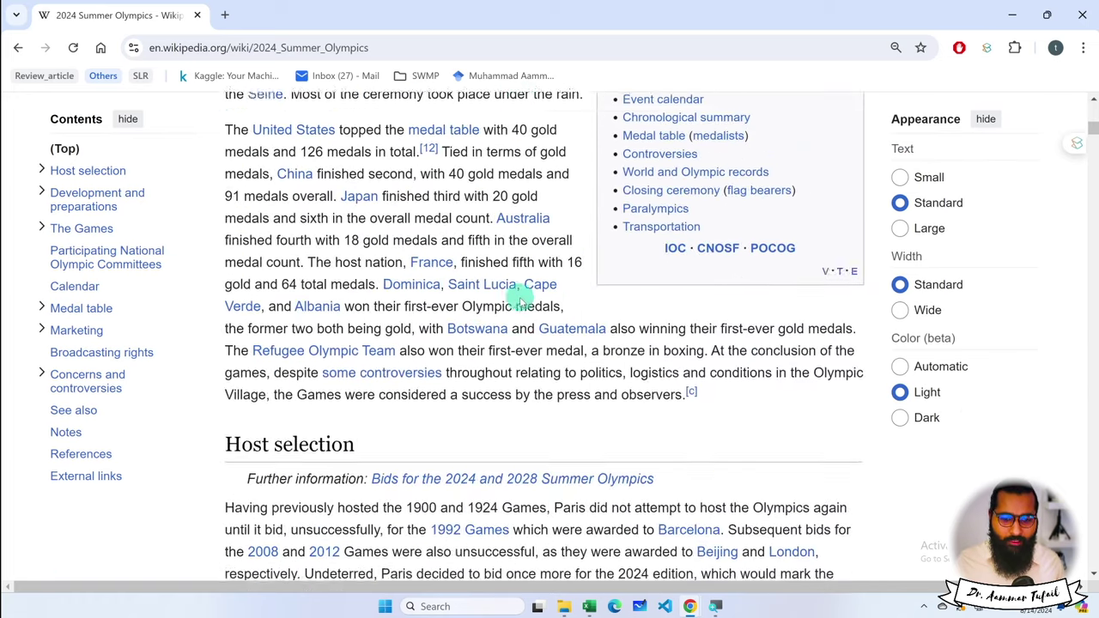
pyautogui.scroll(-1, 521, 298)
pyautogui.scroll(-2, 521, 299)
pyautogui.scroll(-4, 521, 299)
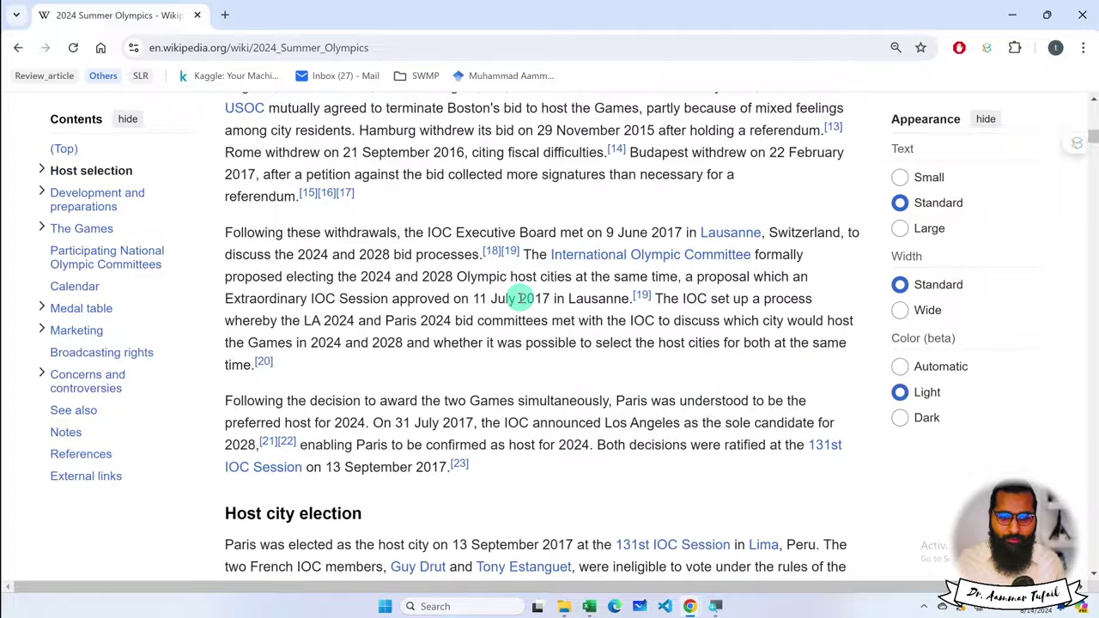
pyautogui.scroll(-3, 521, 299)
pyautogui.scroll(-2, 520, 298)
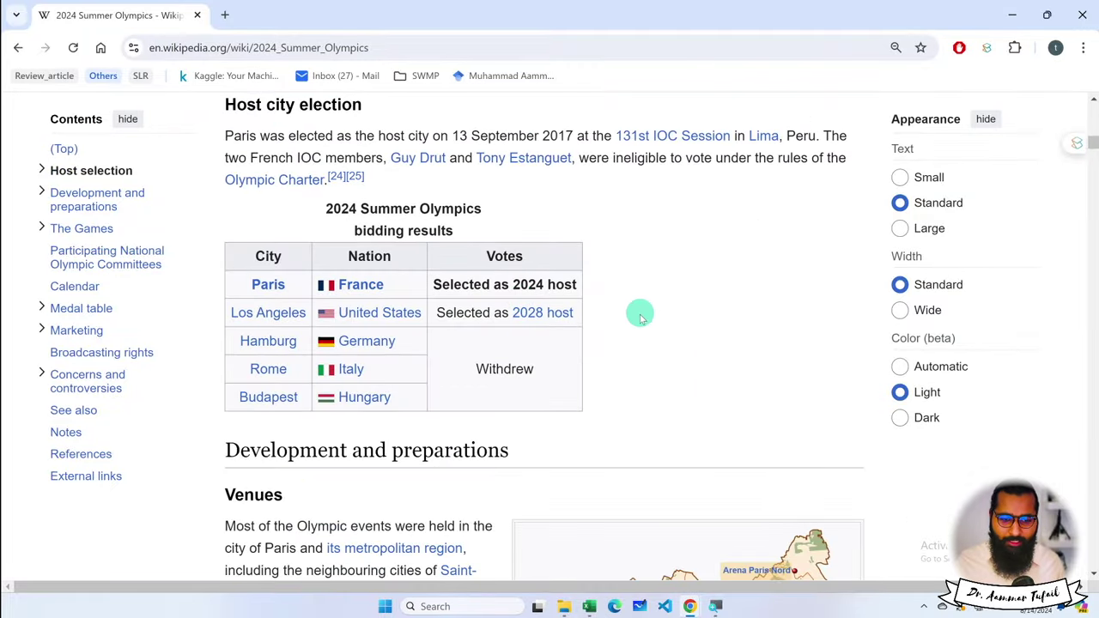
pyautogui.scroll(-5, 638, 311)
pyautogui.scroll(-6, 640, 319)
pyautogui.scroll(-4, 518, 322)
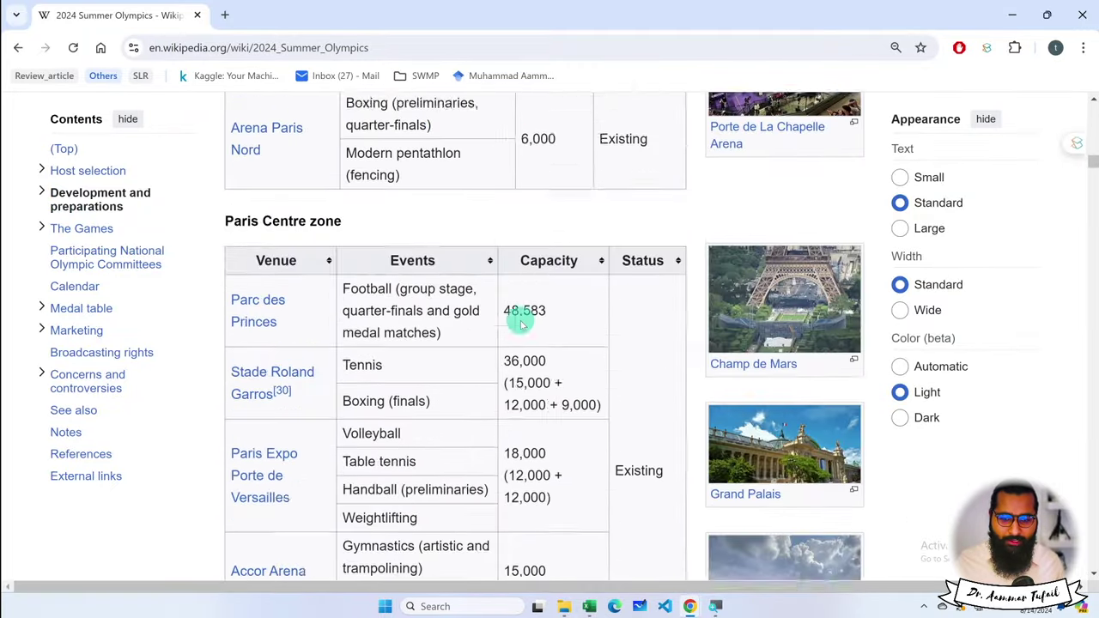
pyautogui.scroll(-1, 523, 323)
pyautogui.scroll(-5, 461, 359)
pyautogui.scroll(-5, 458, 356)
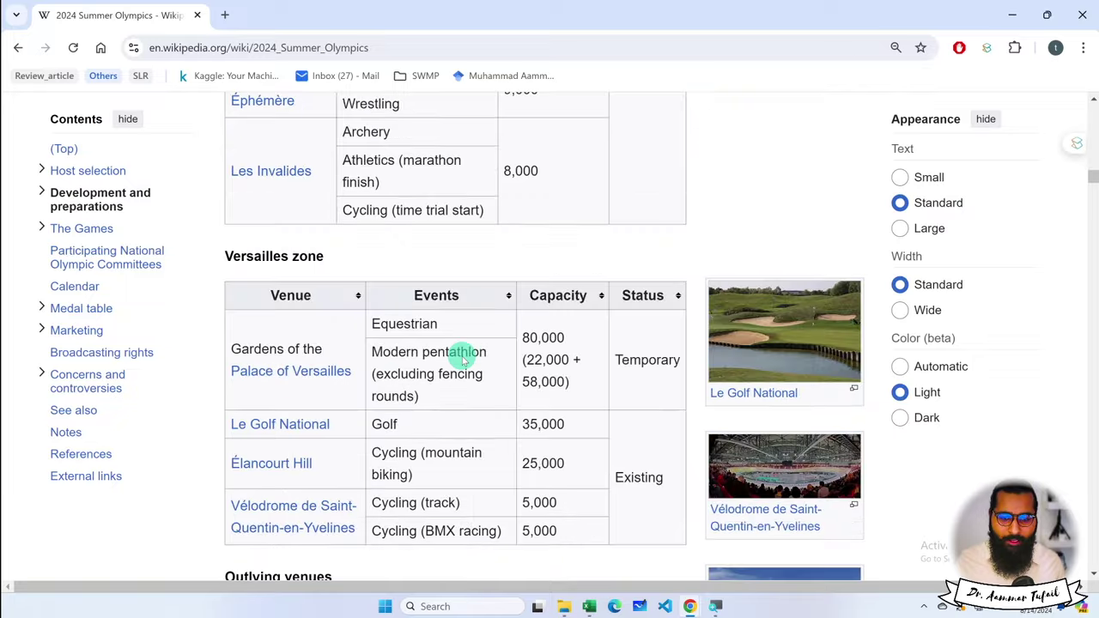
pyautogui.scroll(-6, 464, 355)
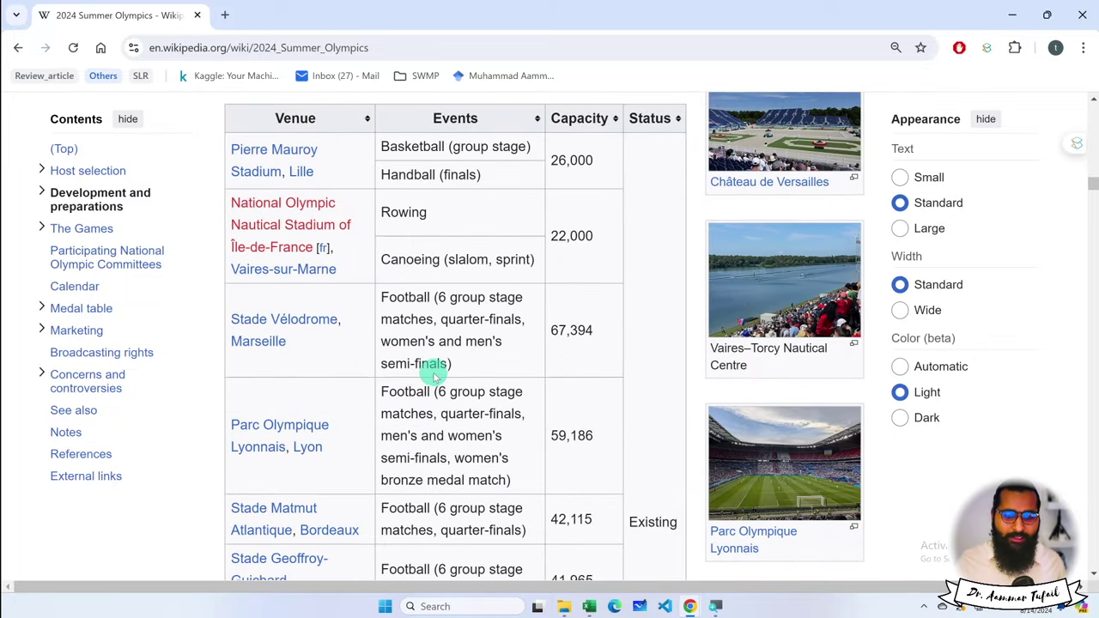
# Step: Create a new folder named power_querry in the bootcamp folder
pyautogui.click(563, 606)
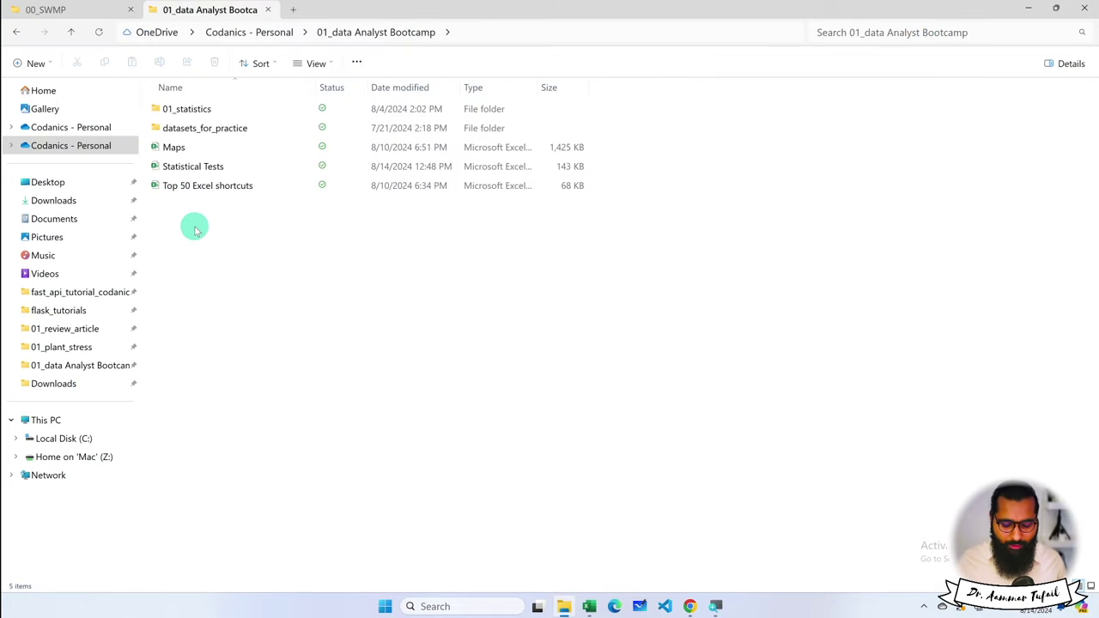
pyautogui.hotkey('ctrl', 'shift', 'n')
pyautogui.write('power_querry')
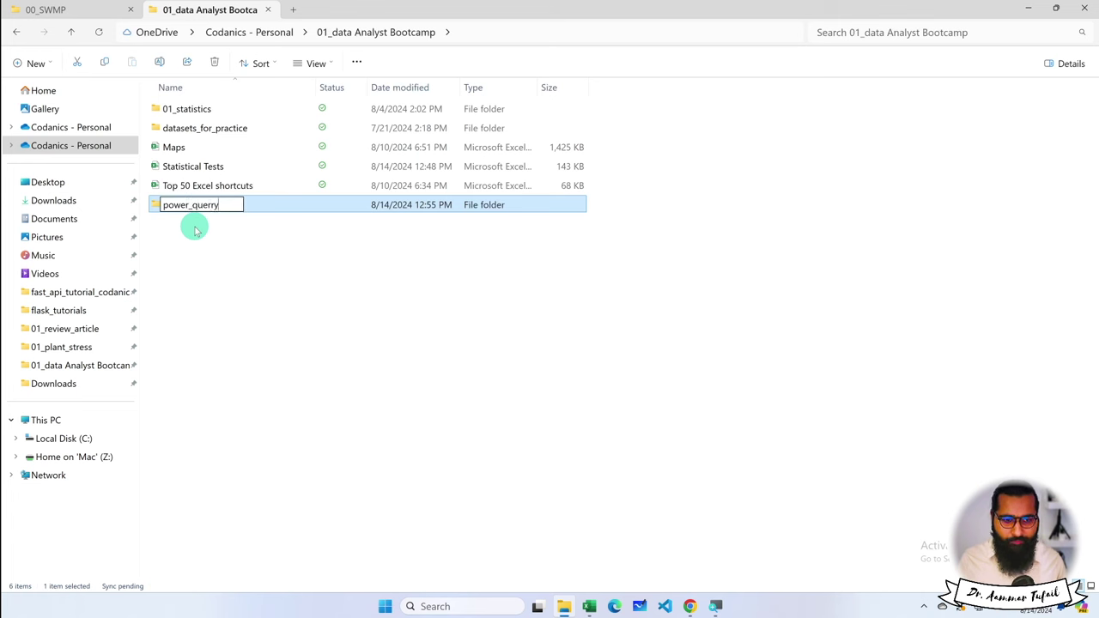
pyautogui.press('Return')
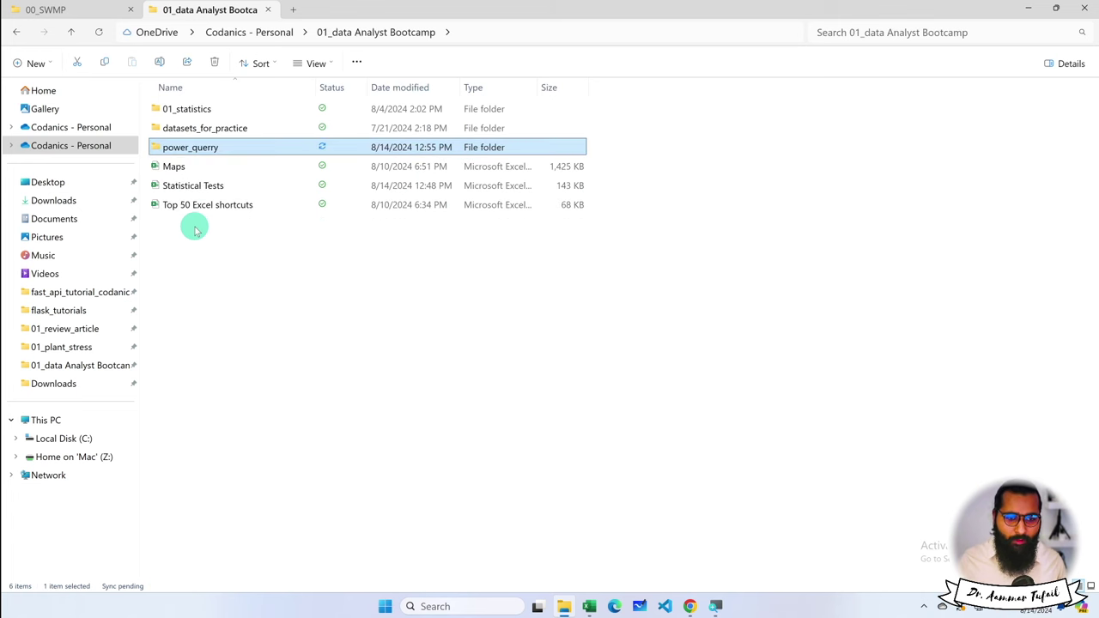
# Step: Inside power_querry, create a new Excel worksheet named Data_import
pyautogui.doubleClick(186, 150)
pyautogui.rightClick(186, 150)
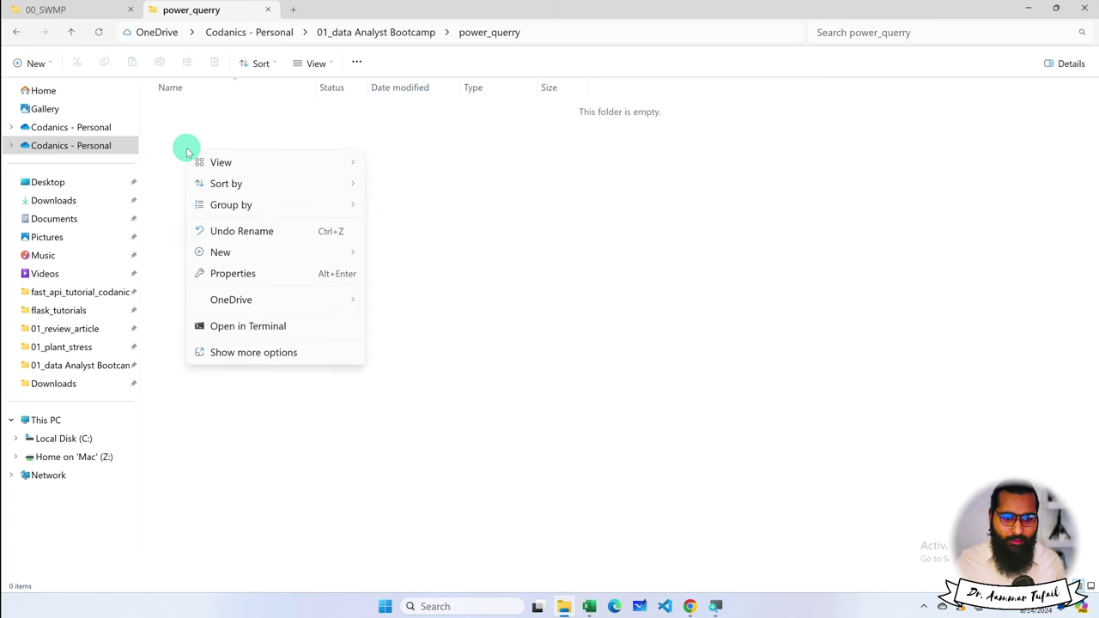
pyautogui.moveTo(309, 186)
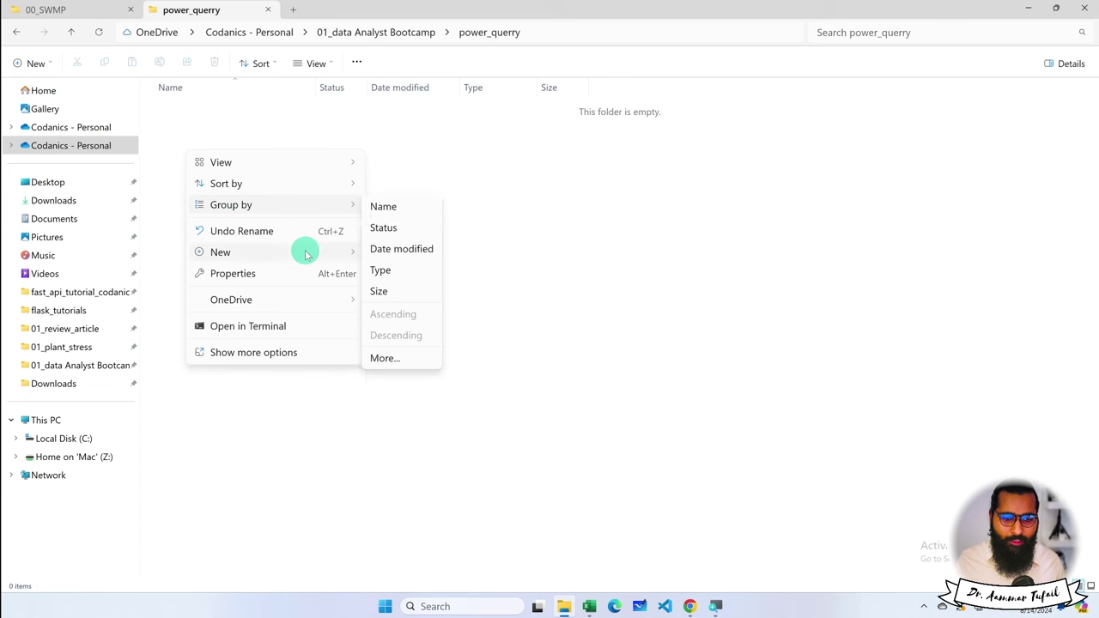
pyautogui.moveTo(304, 251)
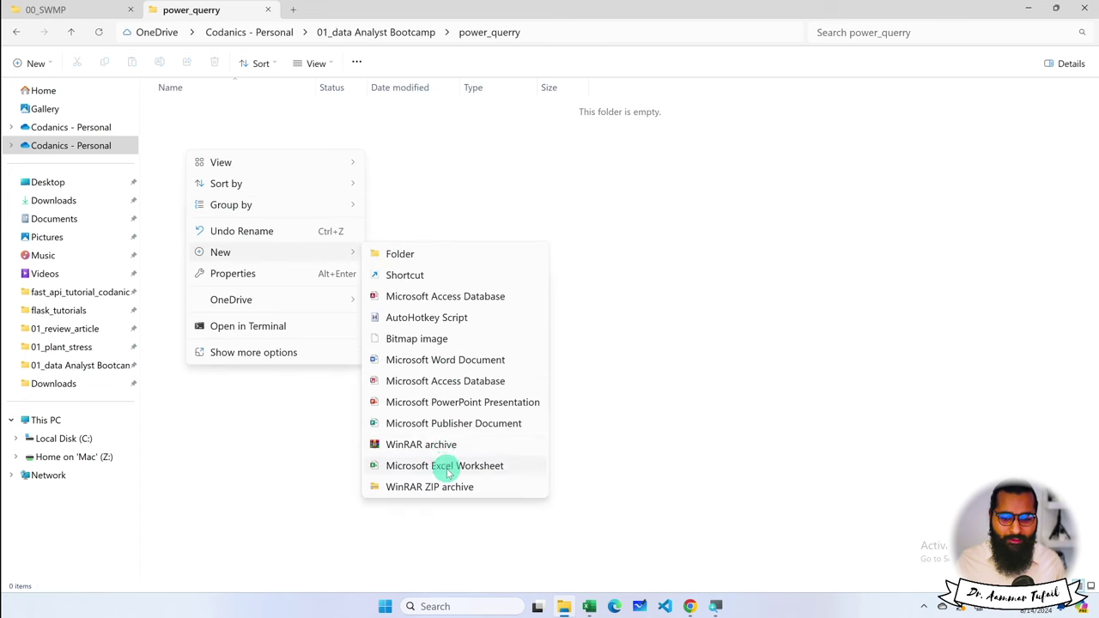
pyautogui.click(443, 465)
pyautogui.write('Data_import')
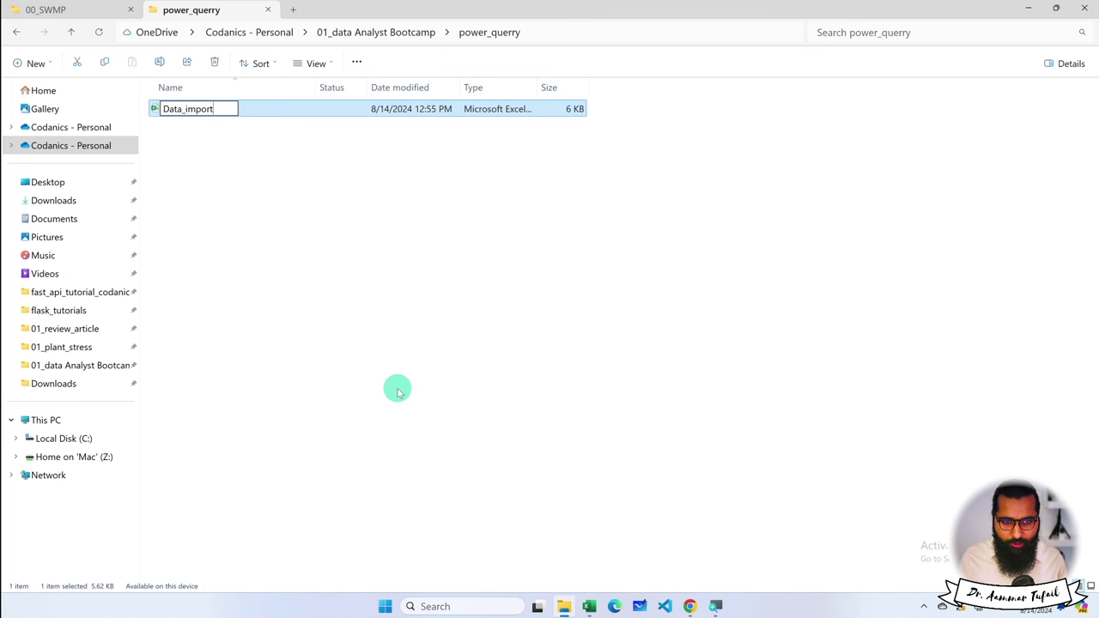
pyautogui.press('Return')
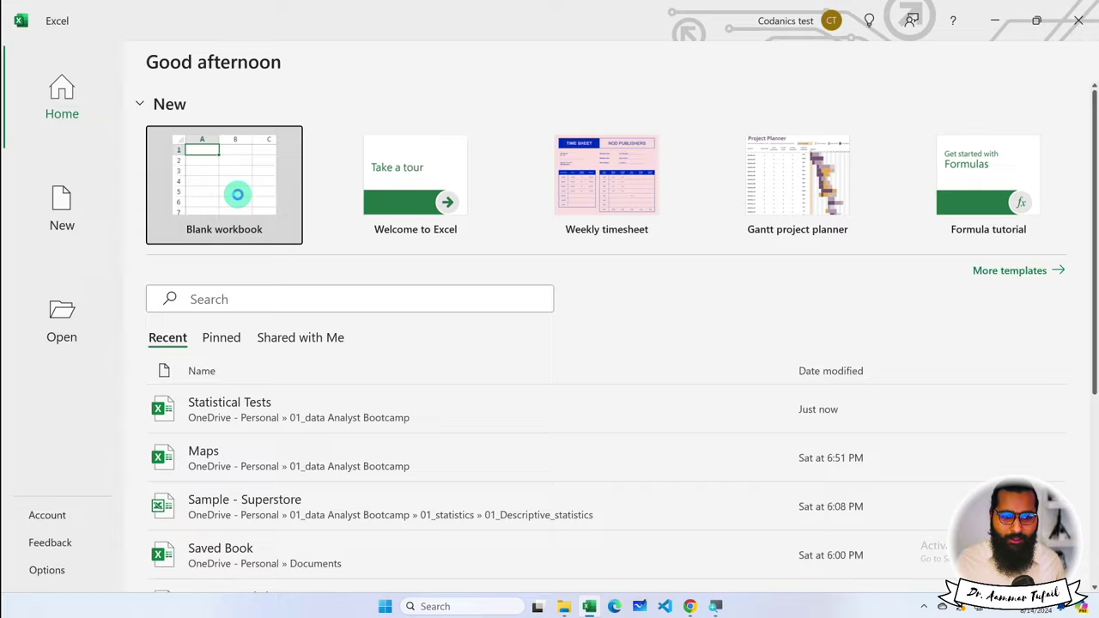
# Step: Open Data_import in Excel and browse the Data tab's Get Data source menus without choosing one
pyautogui.click(236, 193)
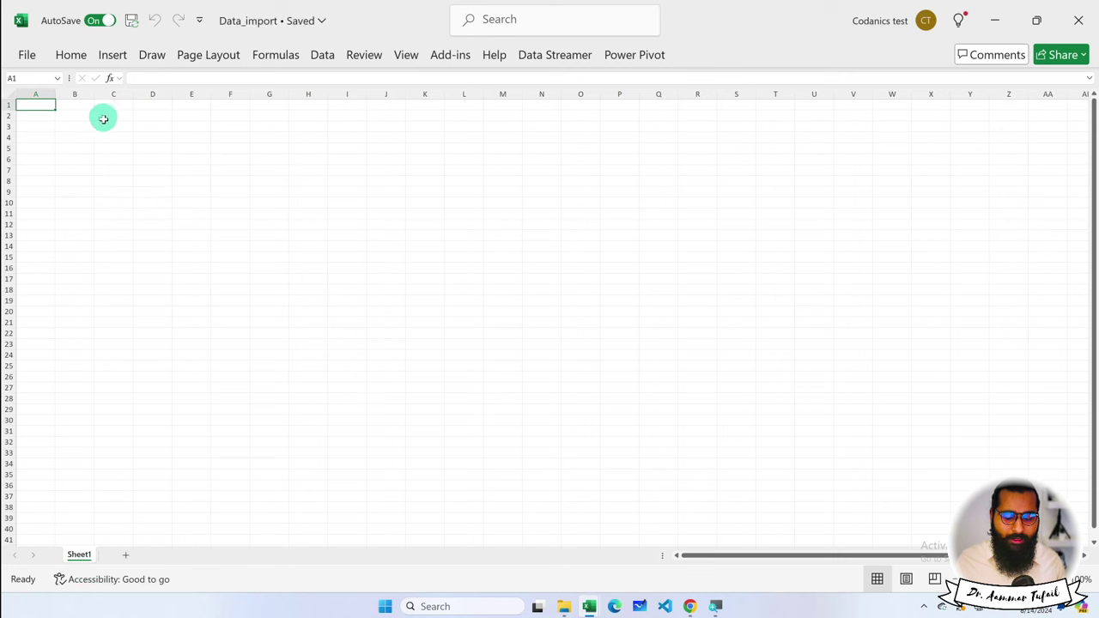
pyautogui.click(330, 58)
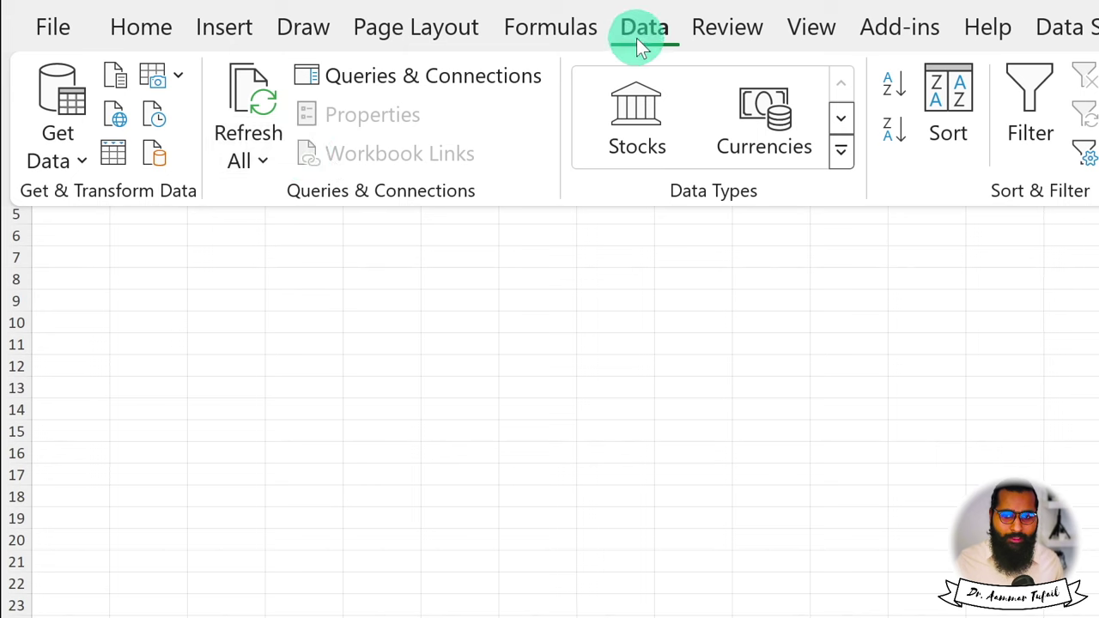
pyautogui.doubleClick(643, 34)
pyautogui.click(643, 34)
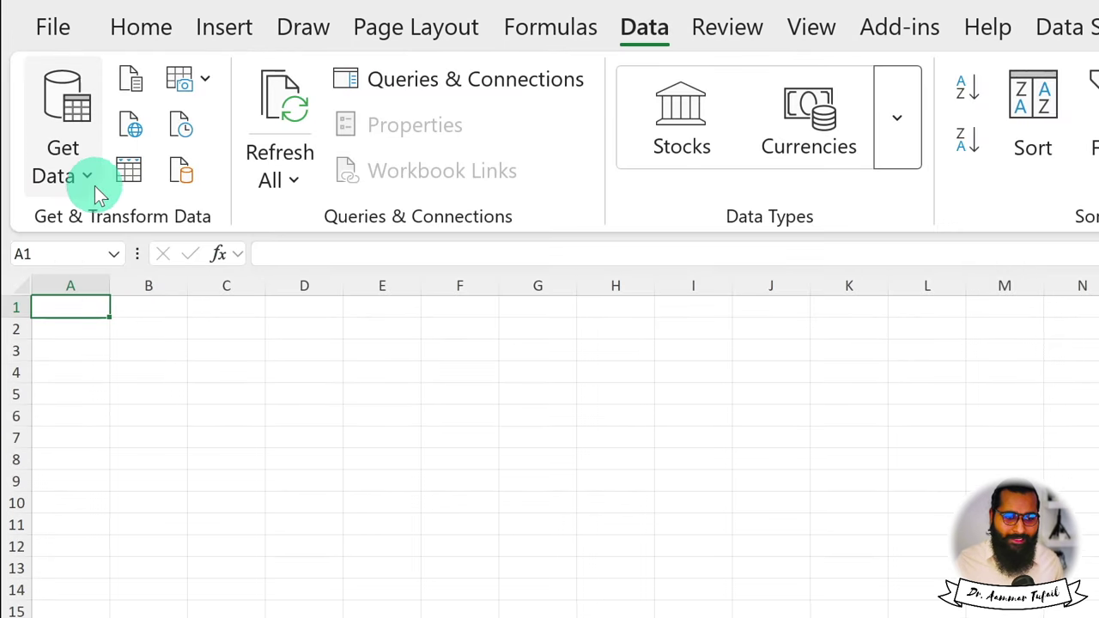
pyautogui.click(92, 183)
pyautogui.moveTo(213, 247)
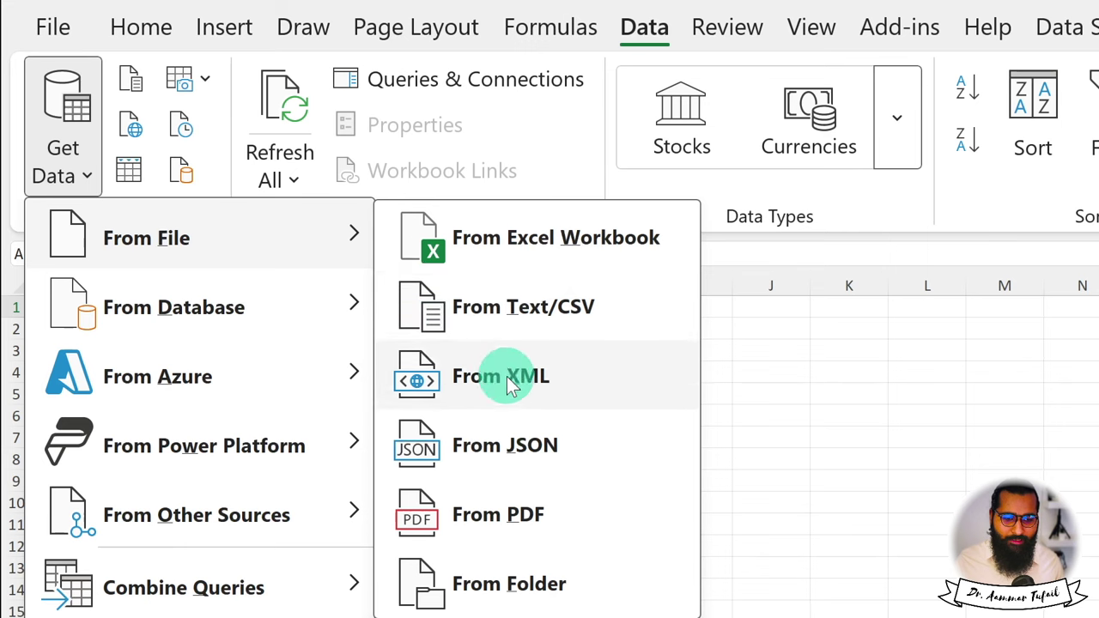
pyautogui.moveTo(240, 379)
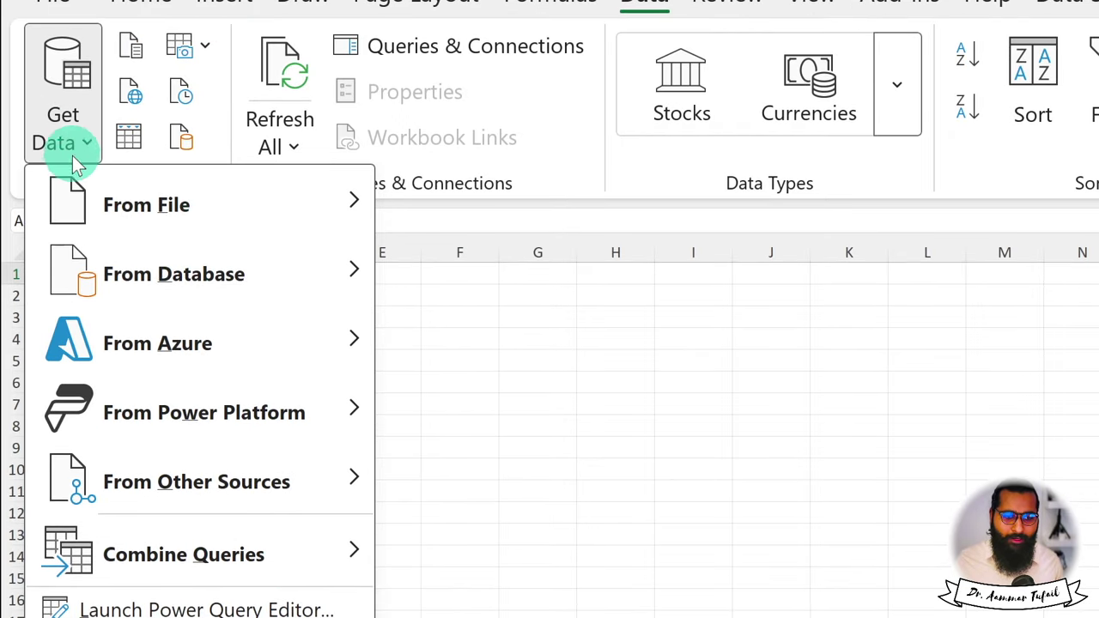
pyautogui.moveTo(267, 483)
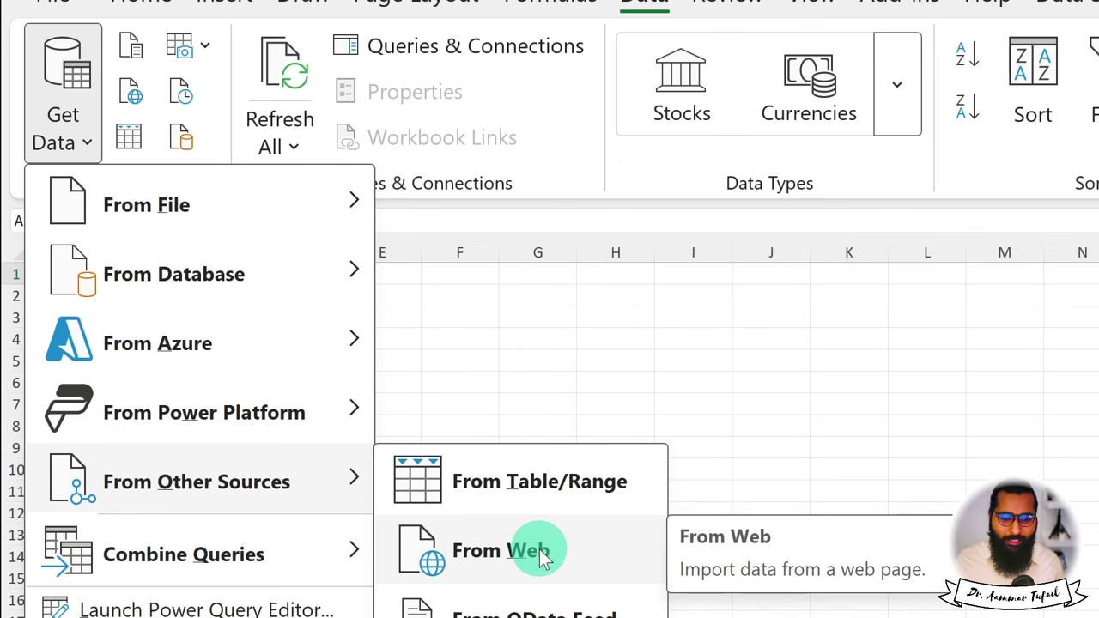
pyautogui.click(412, 263)
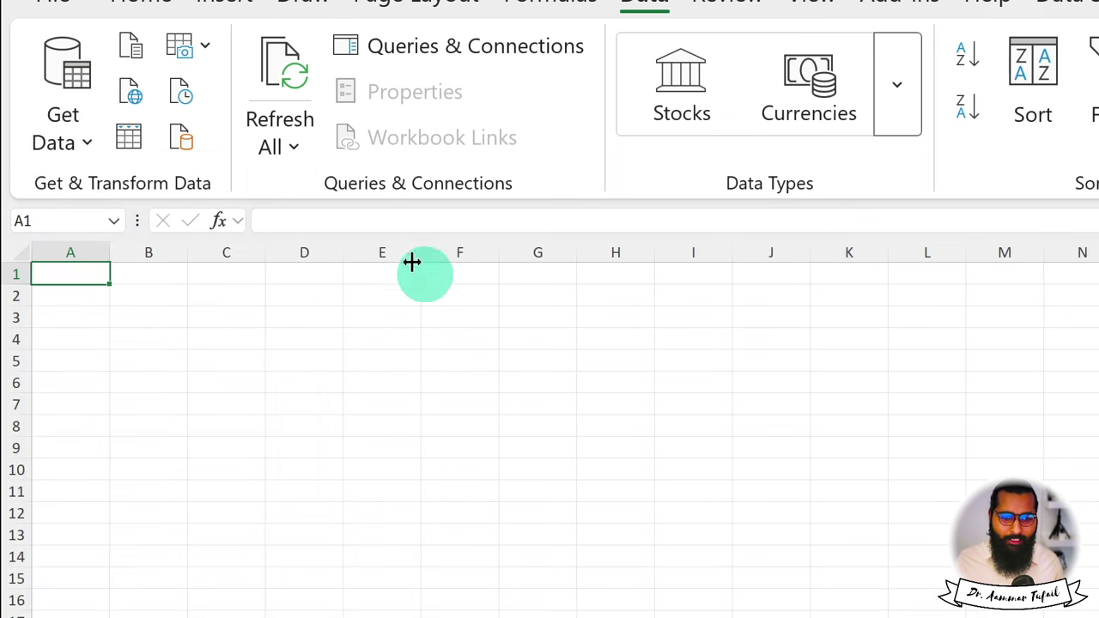
# Step: Start a From Web import and paste in the 2024 Summer Olympics Wikipedia URL copied from Chrome
pyautogui.click(129, 99)
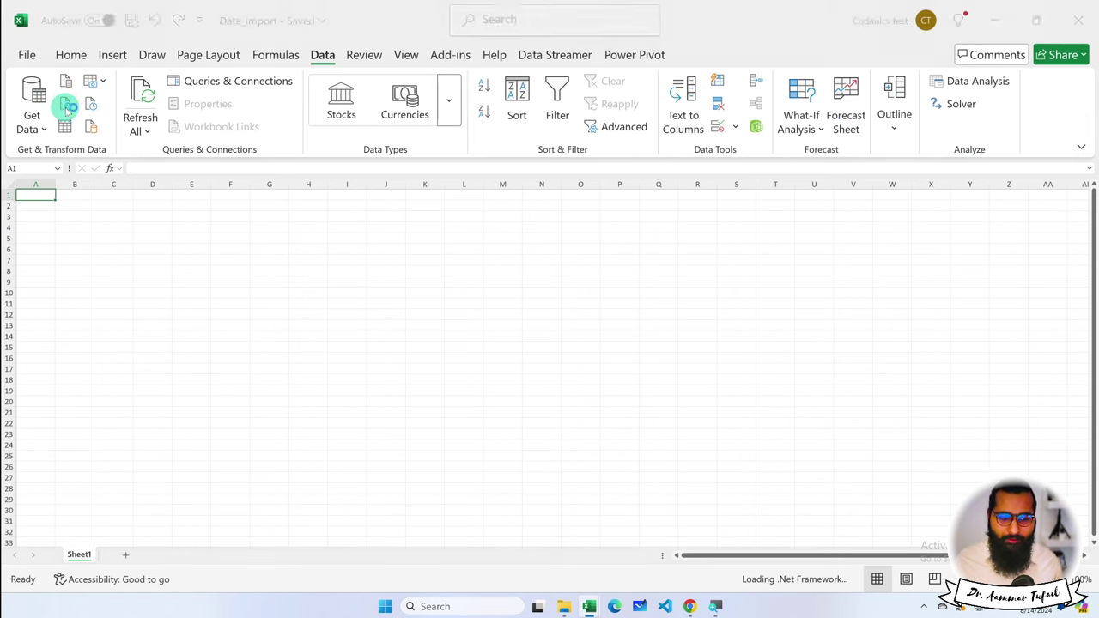
pyautogui.click(389, 294)
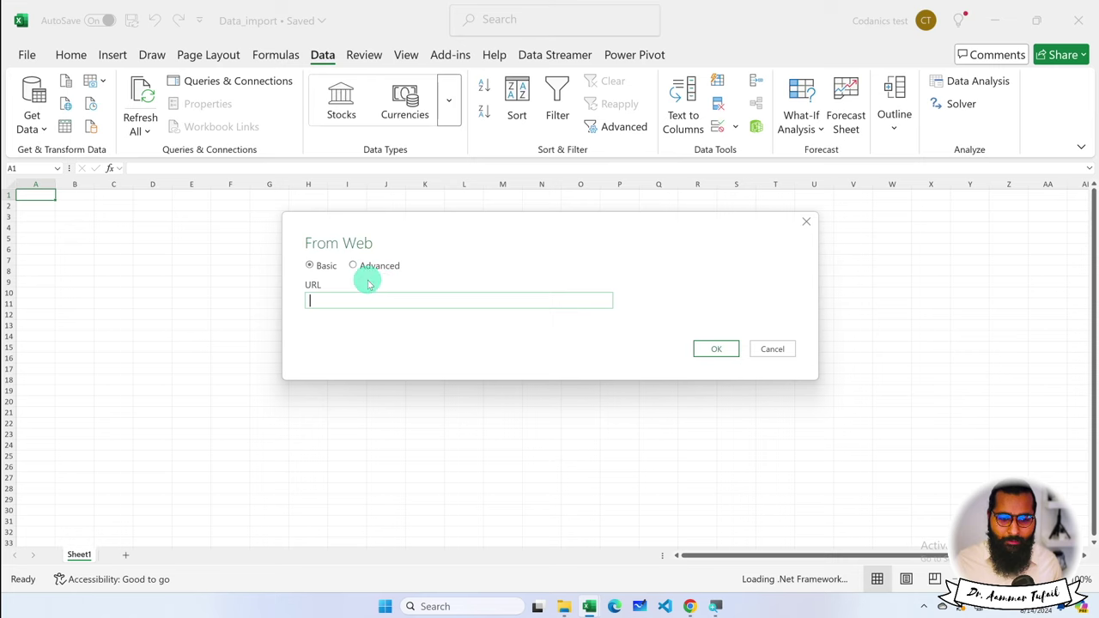
pyautogui.moveTo(690, 605)
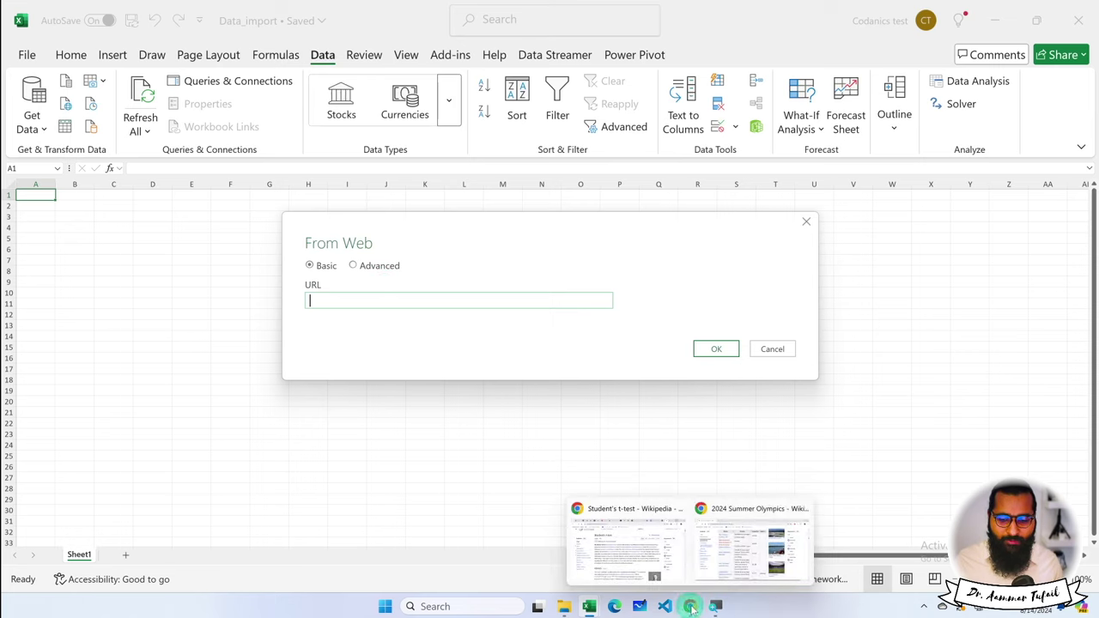
pyautogui.click(751, 540)
pyautogui.click(307, 48)
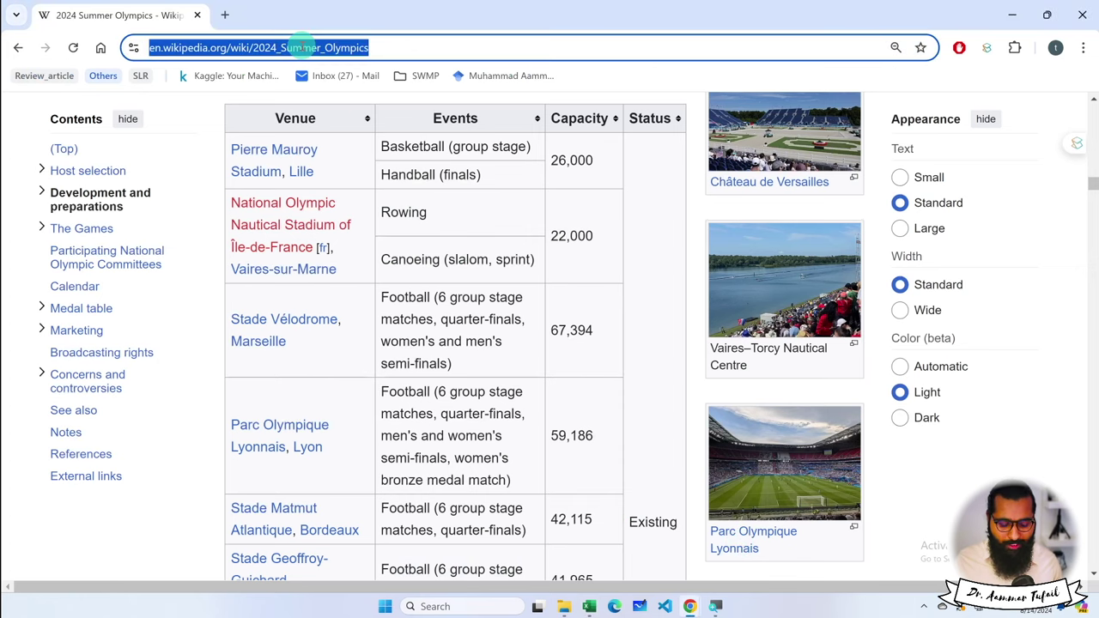
pyautogui.moveTo(695, 606)
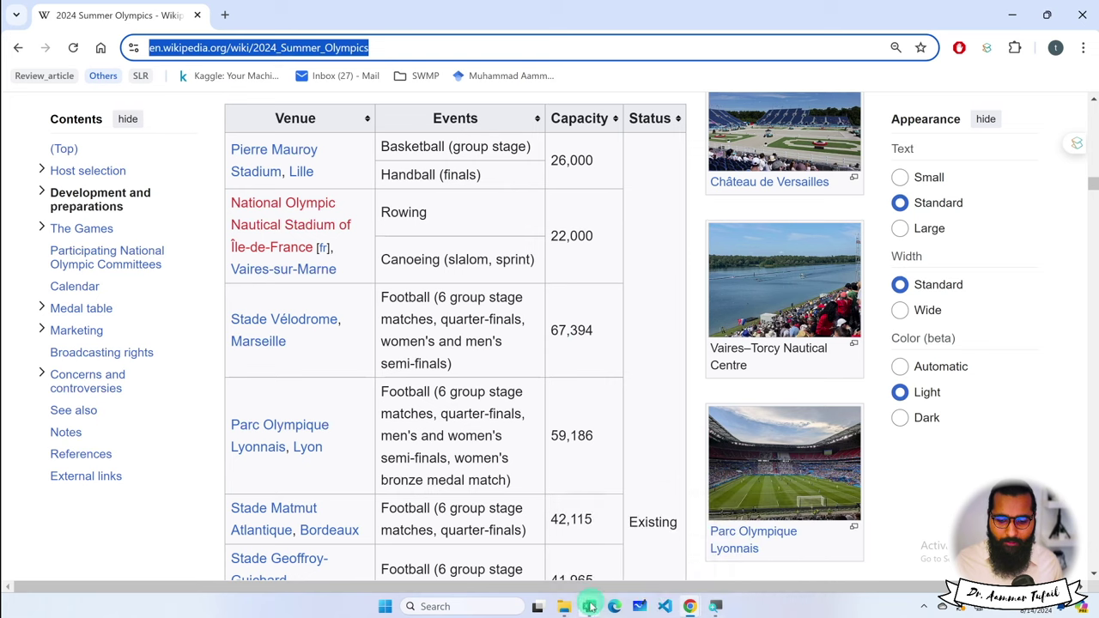
pyautogui.click(589, 606)
pyautogui.click(644, 554)
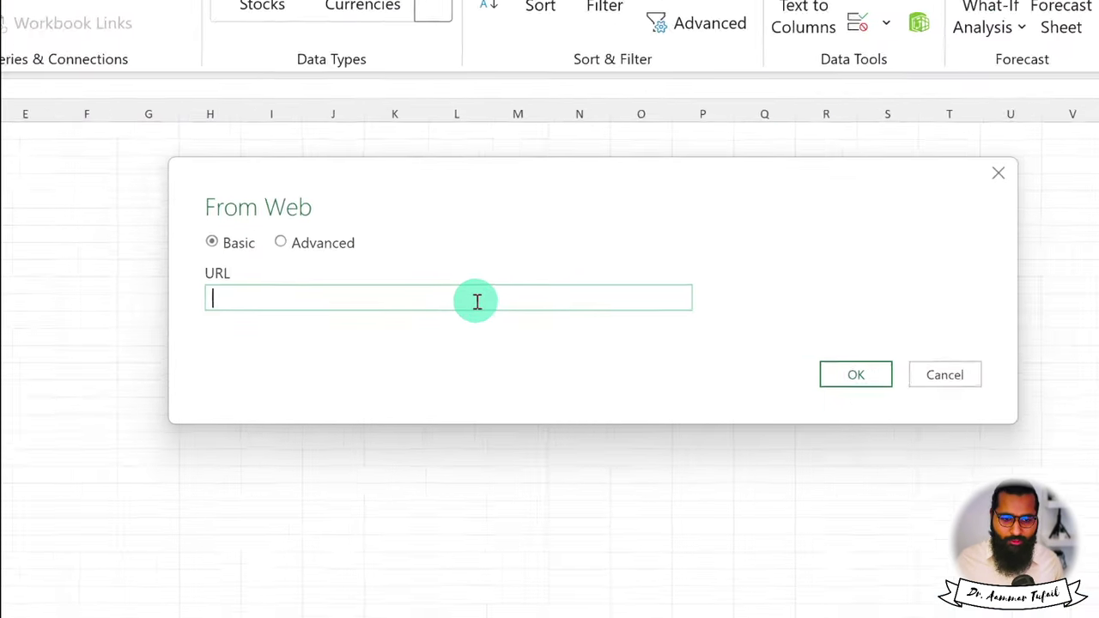
pyautogui.write('https://en.wikipedia.org/wiki/2024_Summer_Olympics')
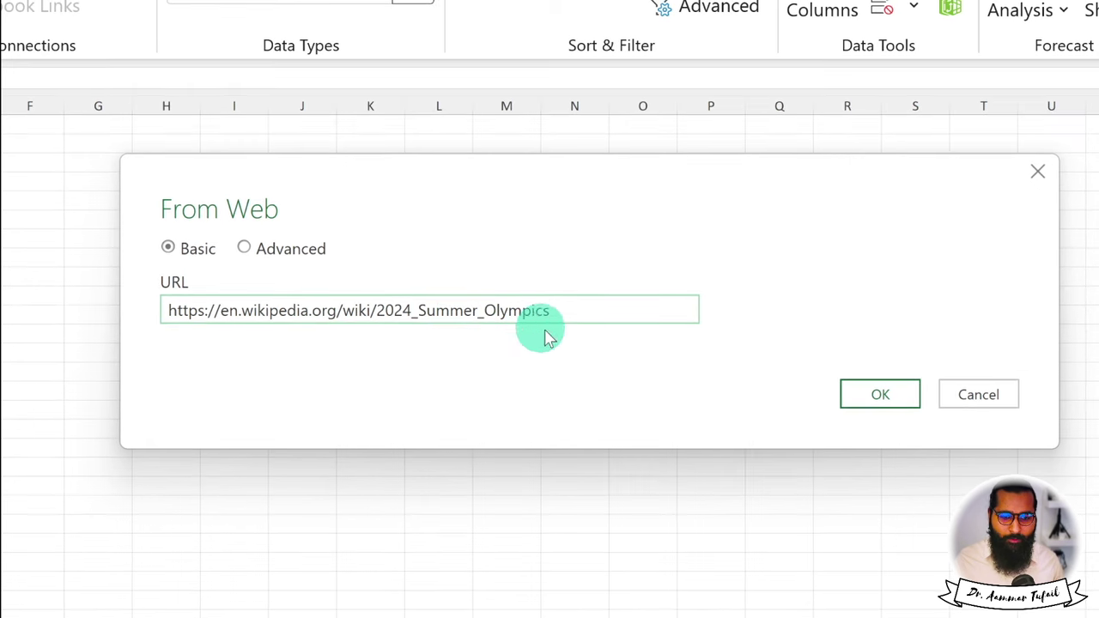
# Step: Connect to the Wikipedia page and preview the Games of the XXXIII Olympiad table and Table 1
pyautogui.click(879, 394)
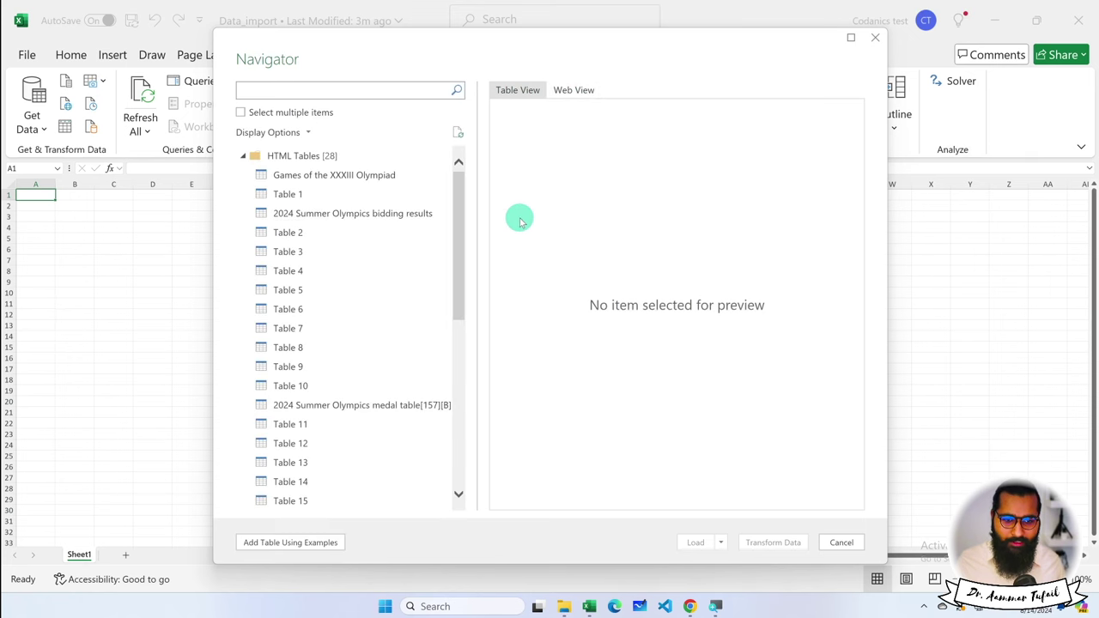
pyautogui.click(573, 89)
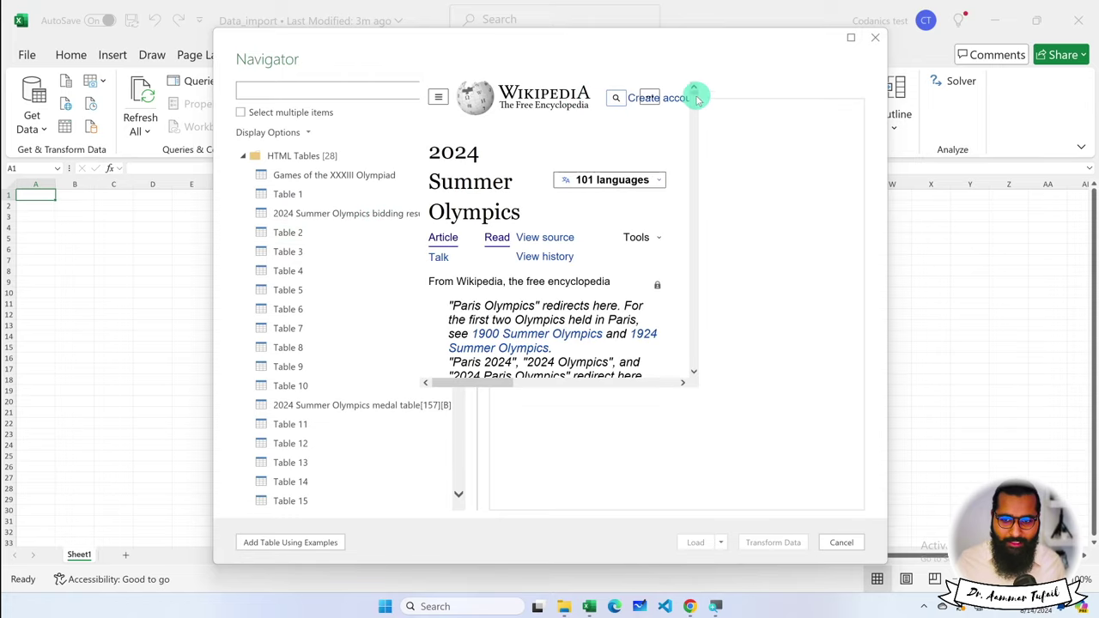
pyautogui.moveTo(693, 93); pyautogui.dragTo(692, 110)
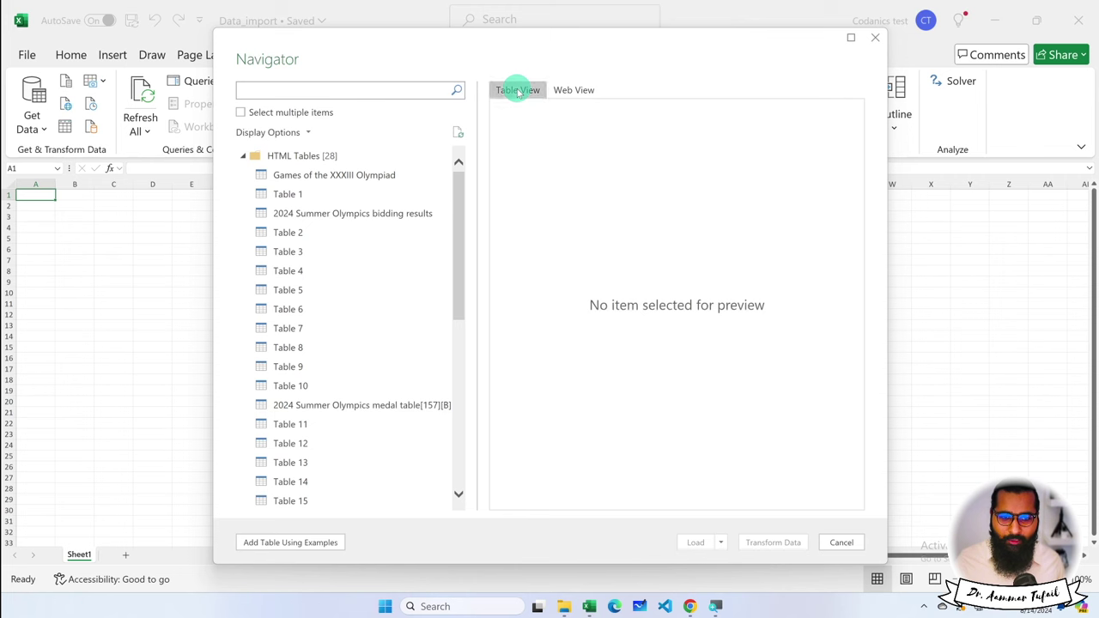
pyautogui.click(354, 177)
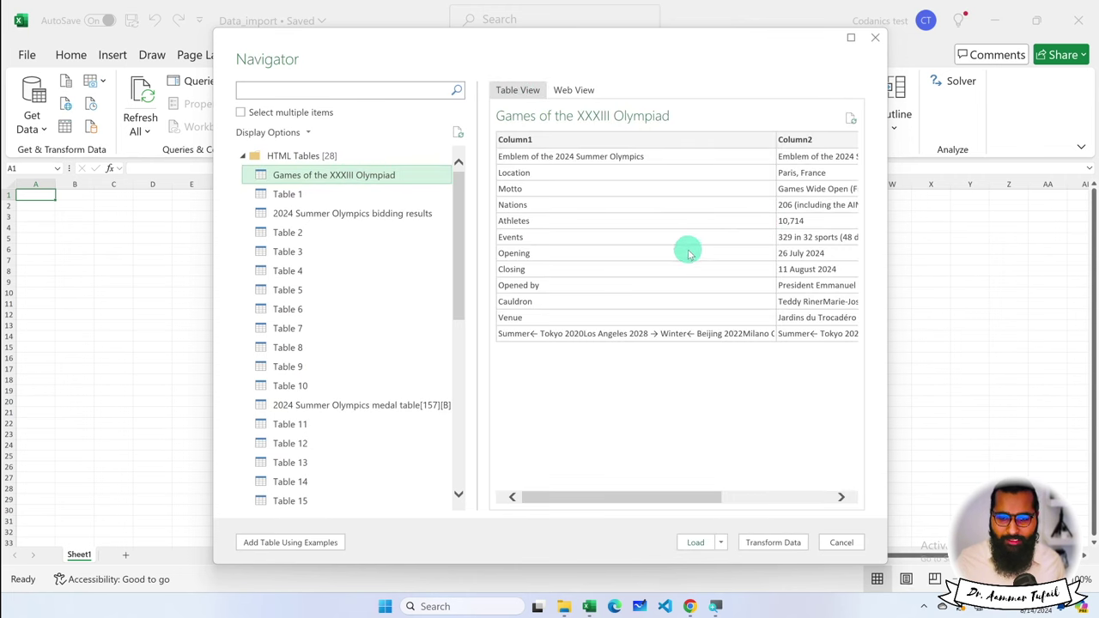
pyautogui.hscroll(5, 687, 251)
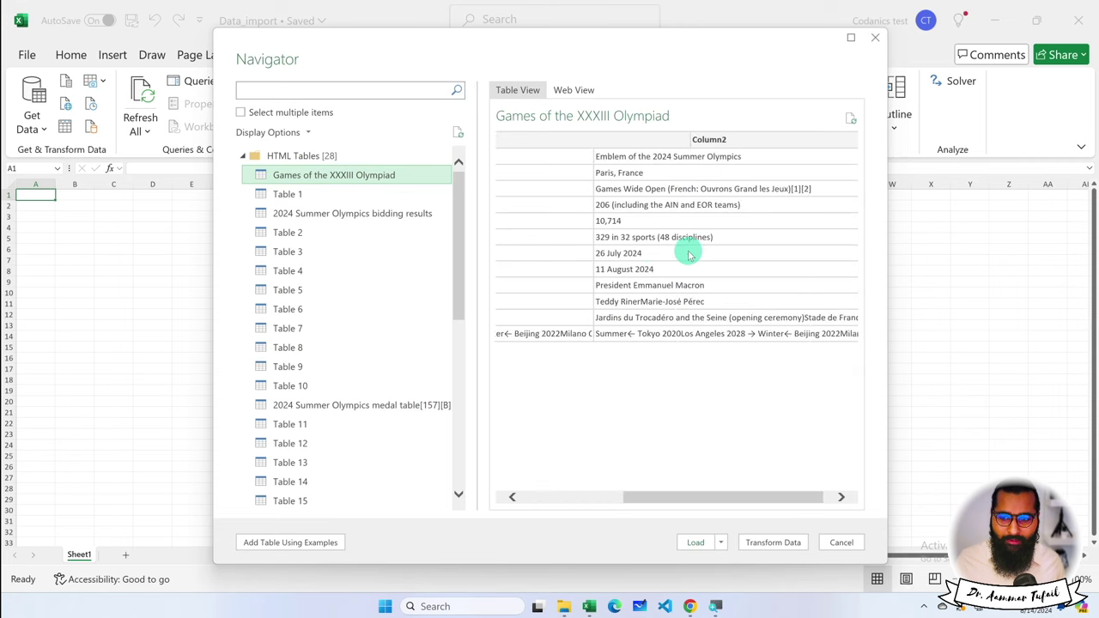
pyautogui.hscroll(-5, 687, 252)
pyautogui.click(329, 197)
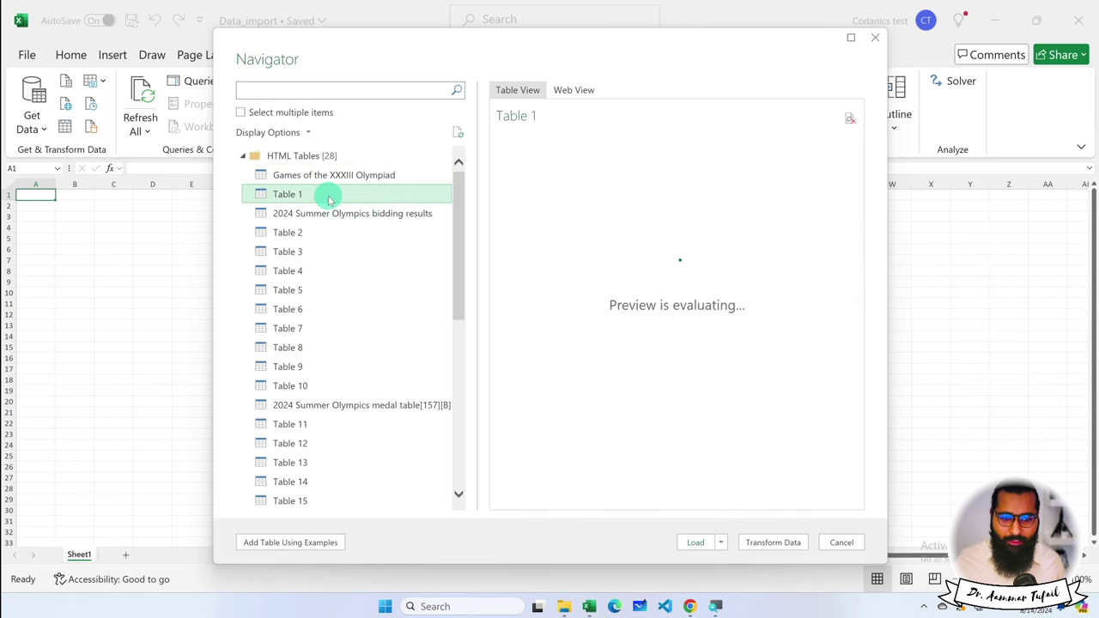
# Step: Choose the 2024 Summer Olympics medal table, after comparing Table 26, and load it into Power Query Editor
pyautogui.click(336, 407)
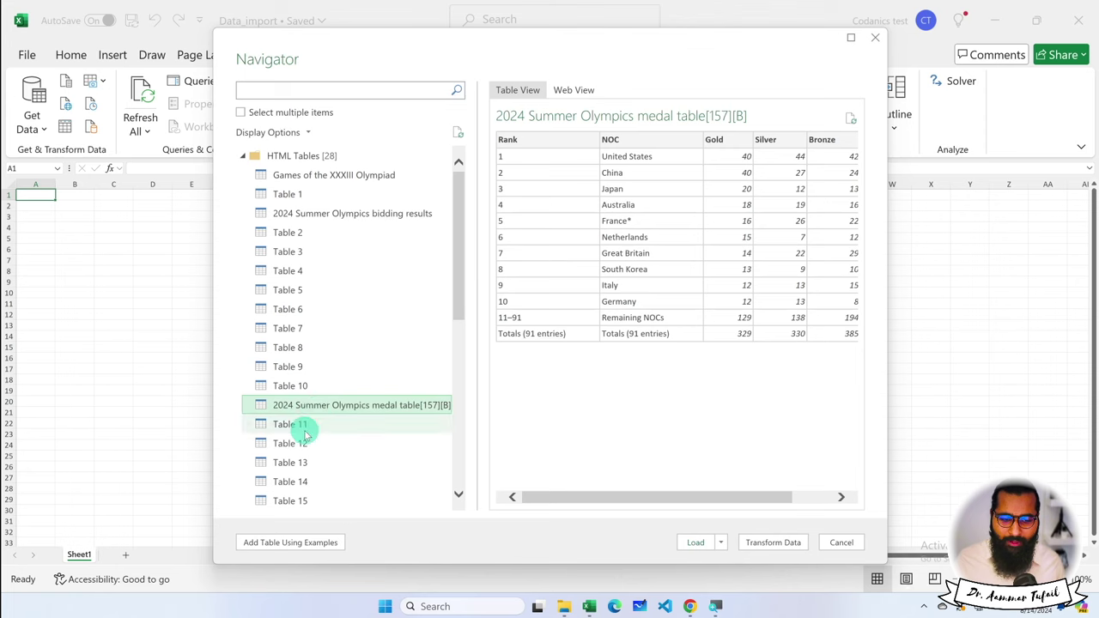
pyautogui.scroll(-3, 305, 431)
pyautogui.scroll(-1, 307, 438)
pyautogui.scroll(-2, 307, 440)
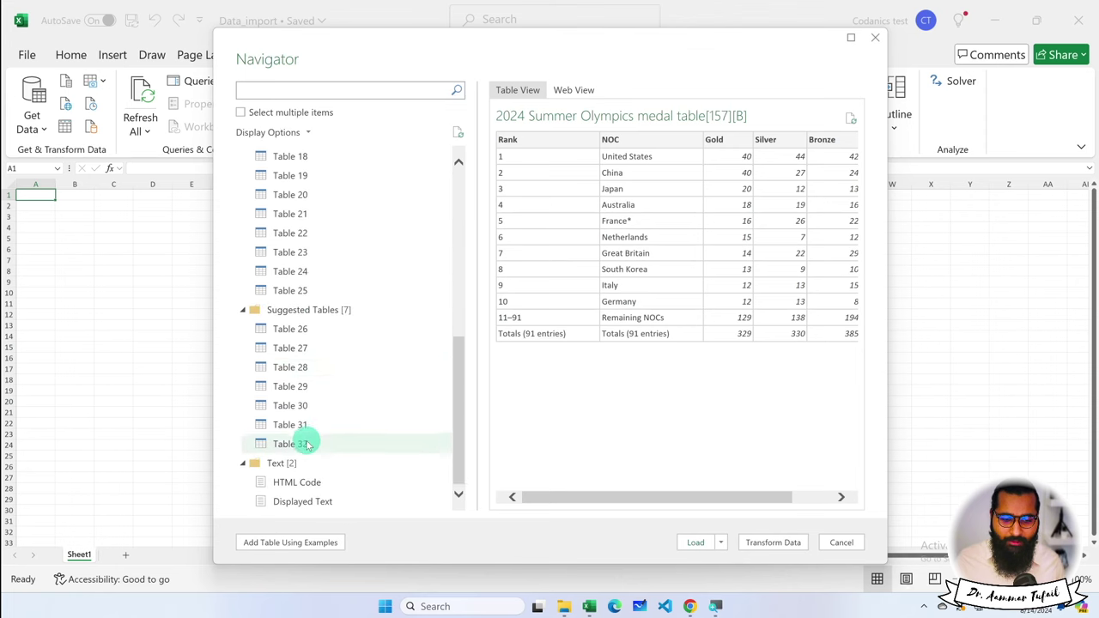
pyautogui.click(341, 333)
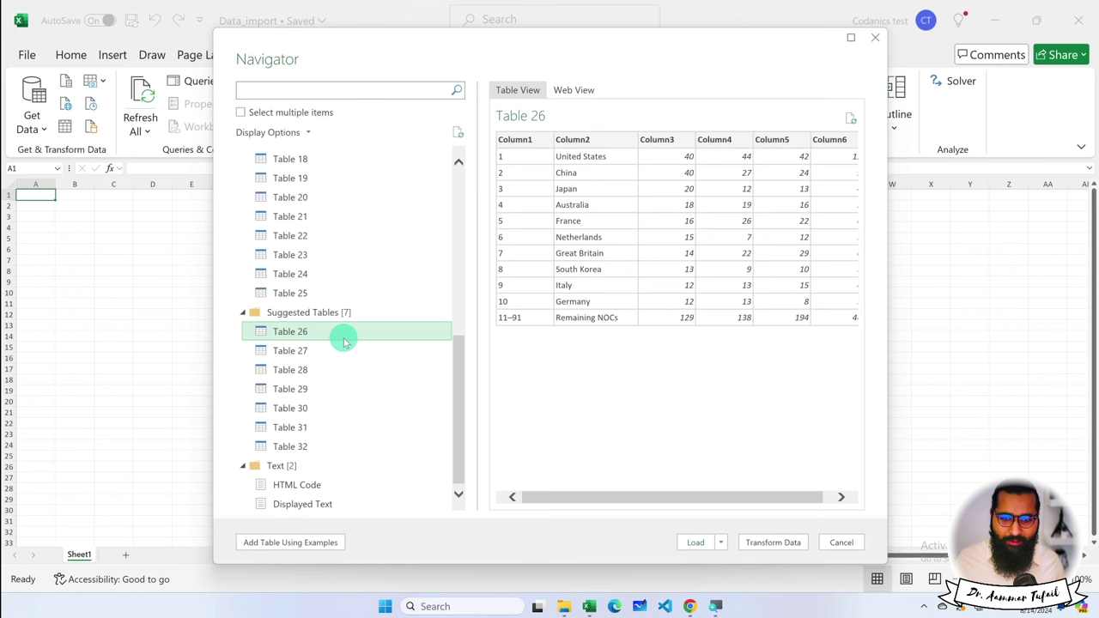
pyautogui.scroll(5, 344, 463)
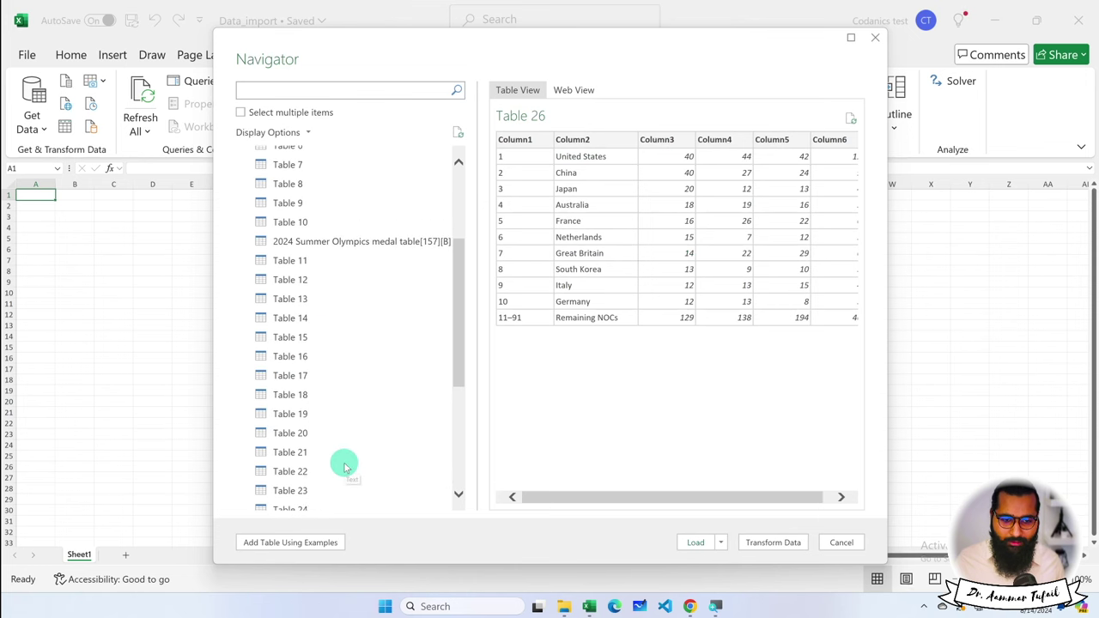
pyautogui.click(341, 244)
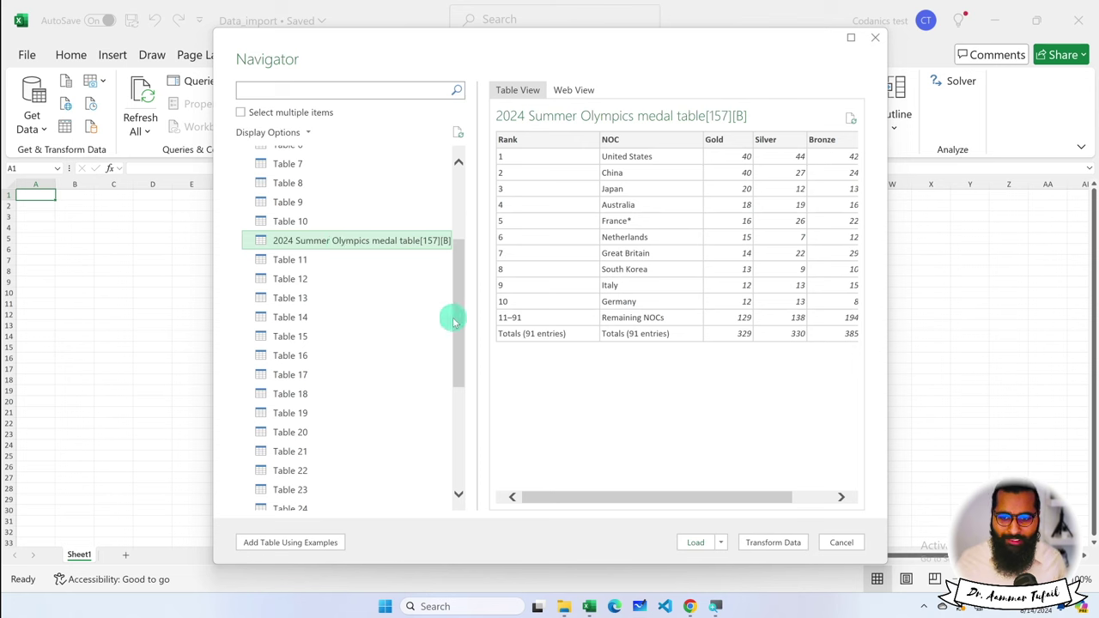
pyautogui.click(695, 546)
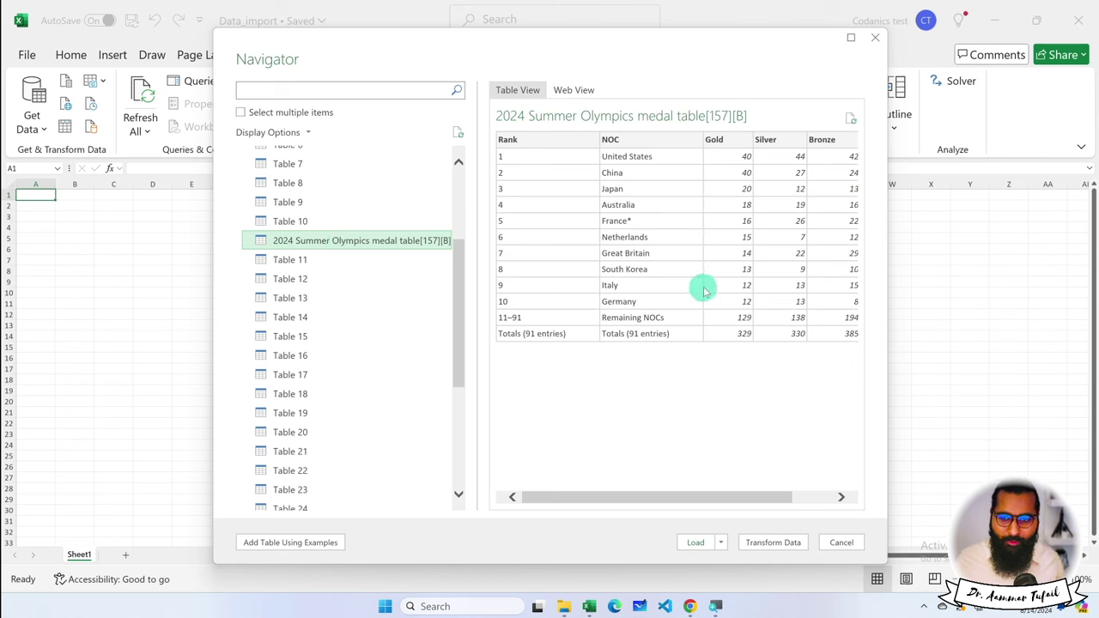
pyautogui.hscroll(3, 707, 263)
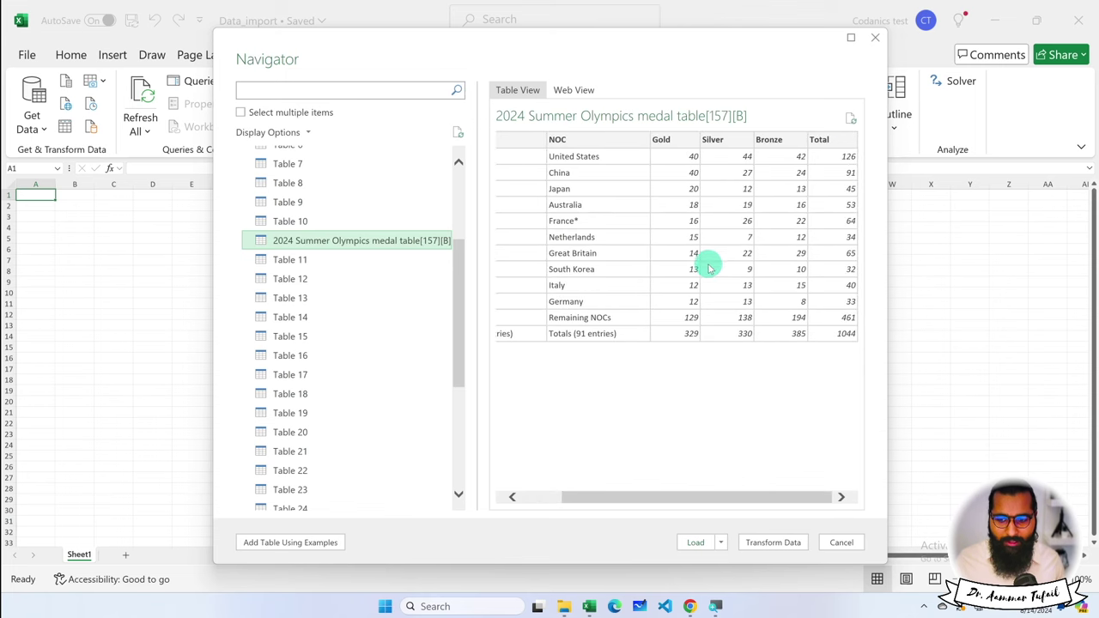
pyautogui.hscroll(-3, 709, 318)
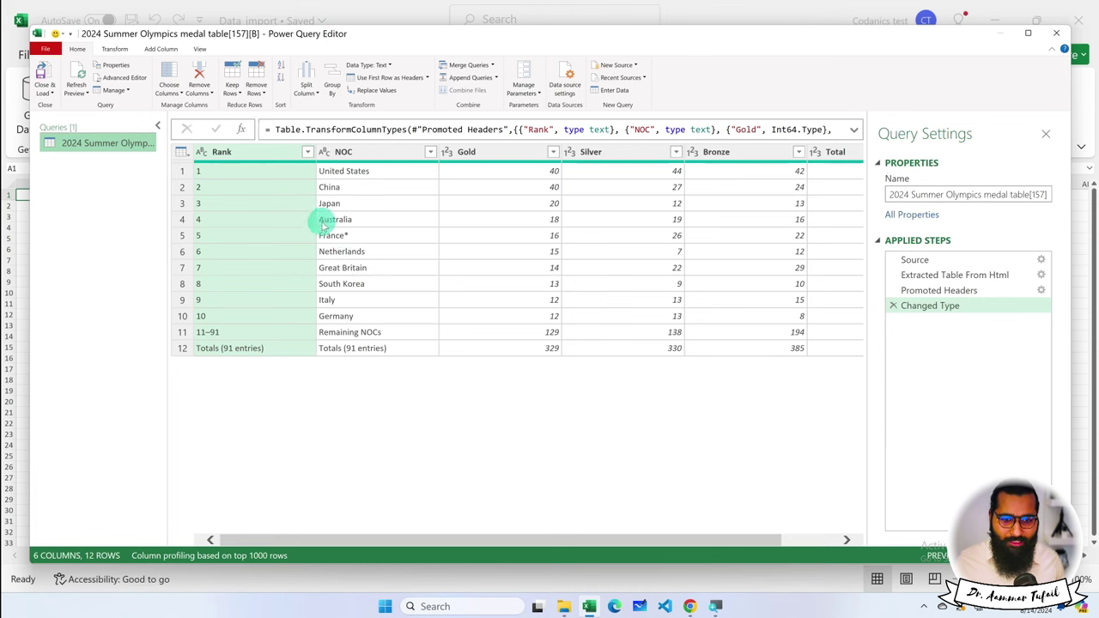
# Step: Try a whole-number type on the Rank column, cancel it, and inspect its Totals (91 entries) value
pyautogui.click(201, 152)
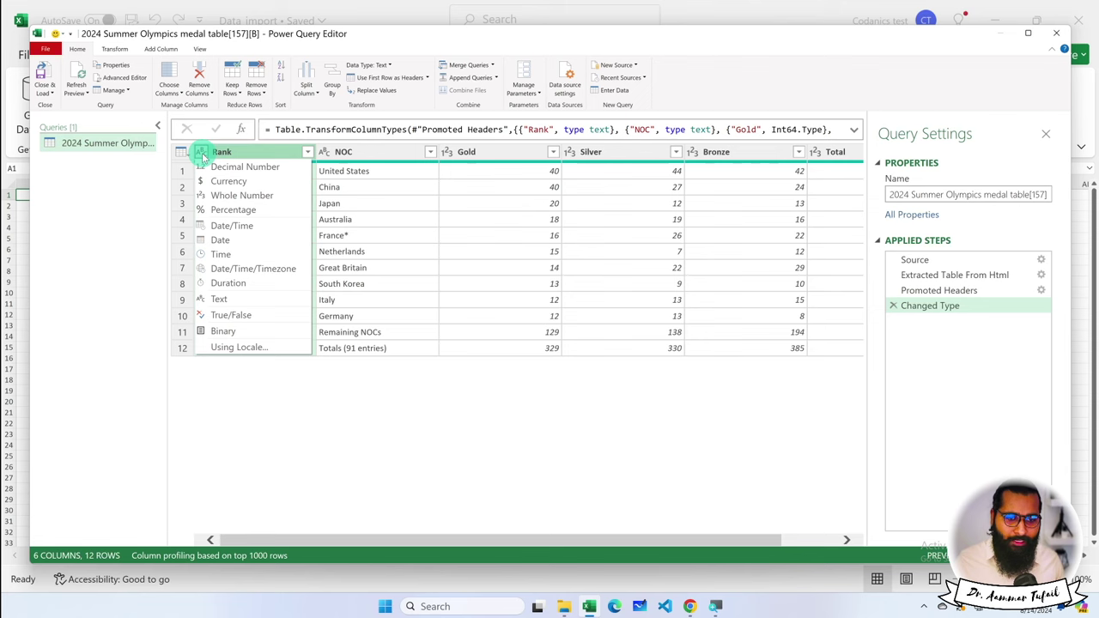
pyautogui.click(222, 196)
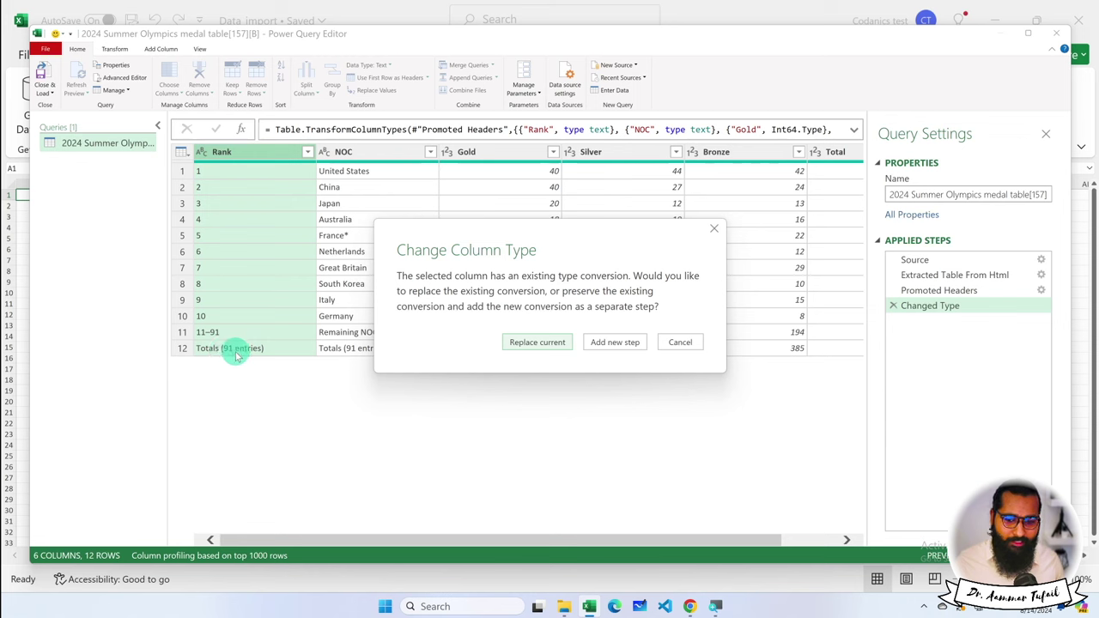
pyautogui.click(713, 229)
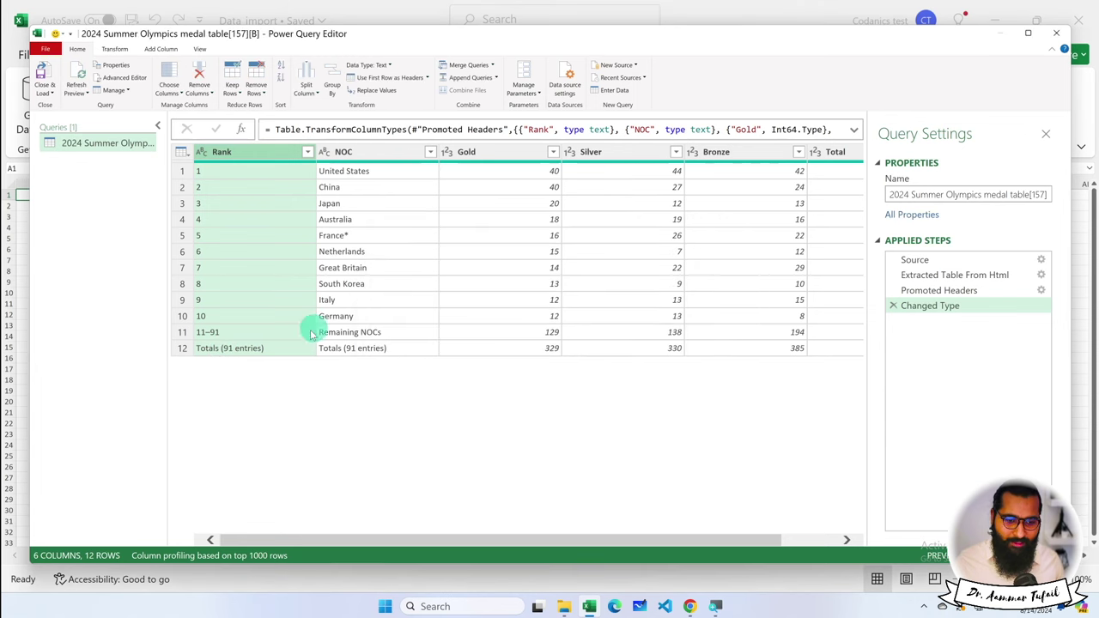
pyautogui.click(209, 354)
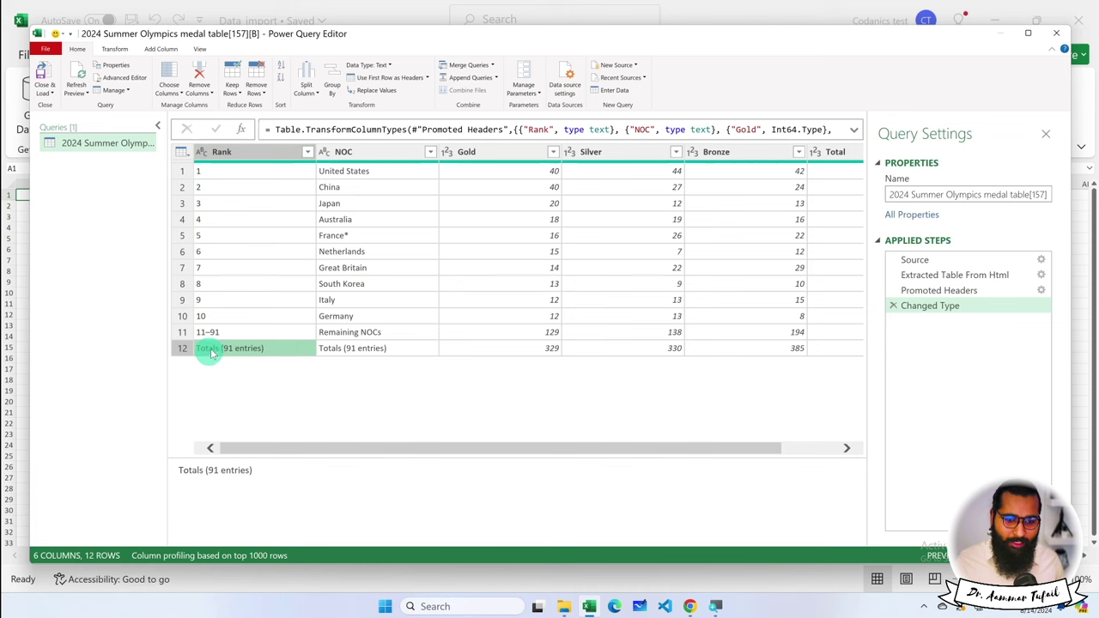
# Step: Check the NOC column's data type options, then select the Gold column
pyautogui.click(327, 158)
pyautogui.click(324, 152)
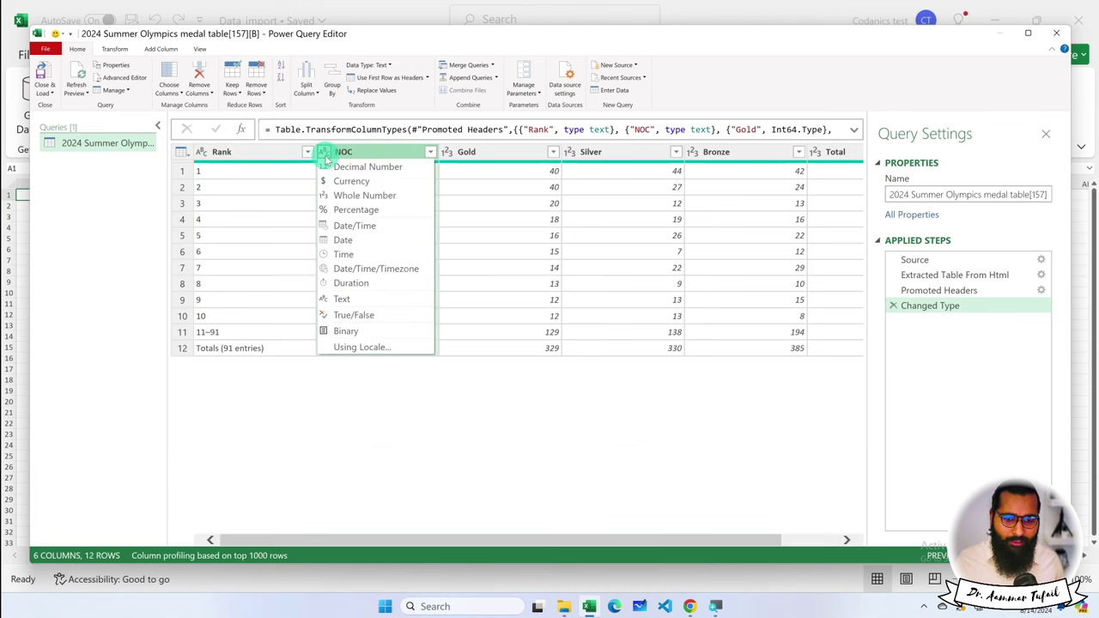
pyautogui.click(324, 155)
pyautogui.click(325, 154)
pyautogui.click(446, 152)
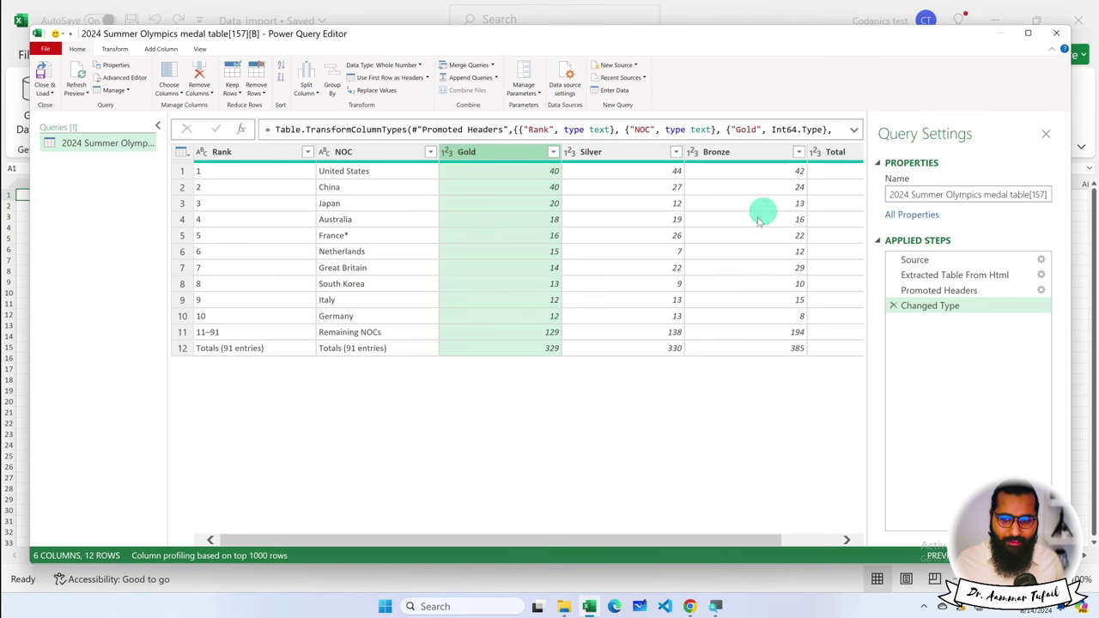
pyautogui.hscroll(2, 687, 300)
pyautogui.hscroll(-2, 687, 300)
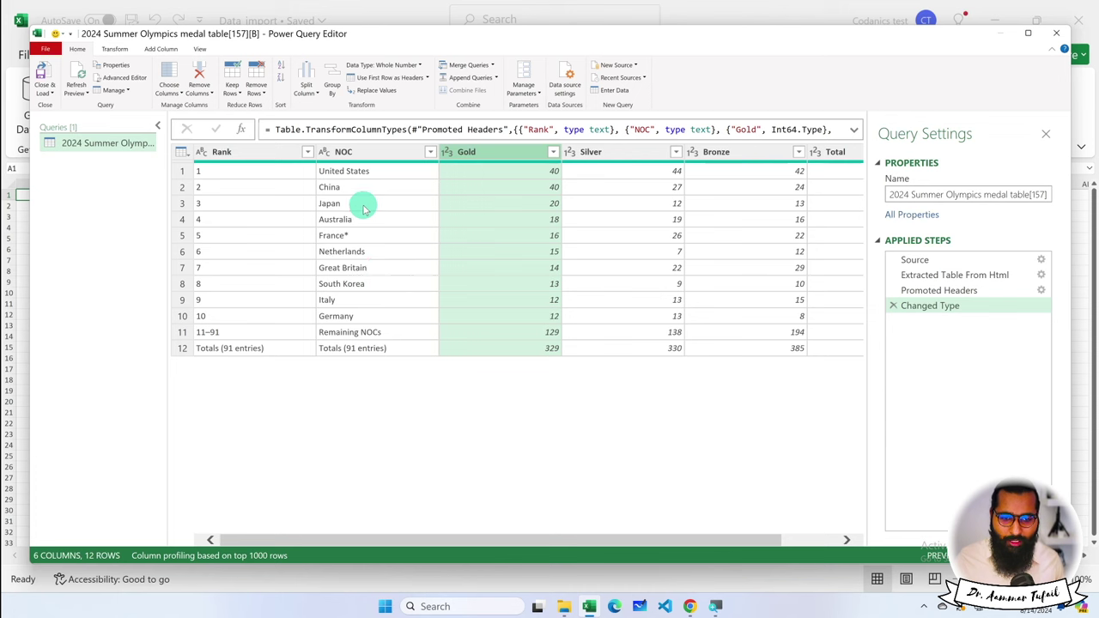
# Step: Inspect the NOC column and first Rank value, then select both the Gold and Total columns
pyautogui.click(347, 153)
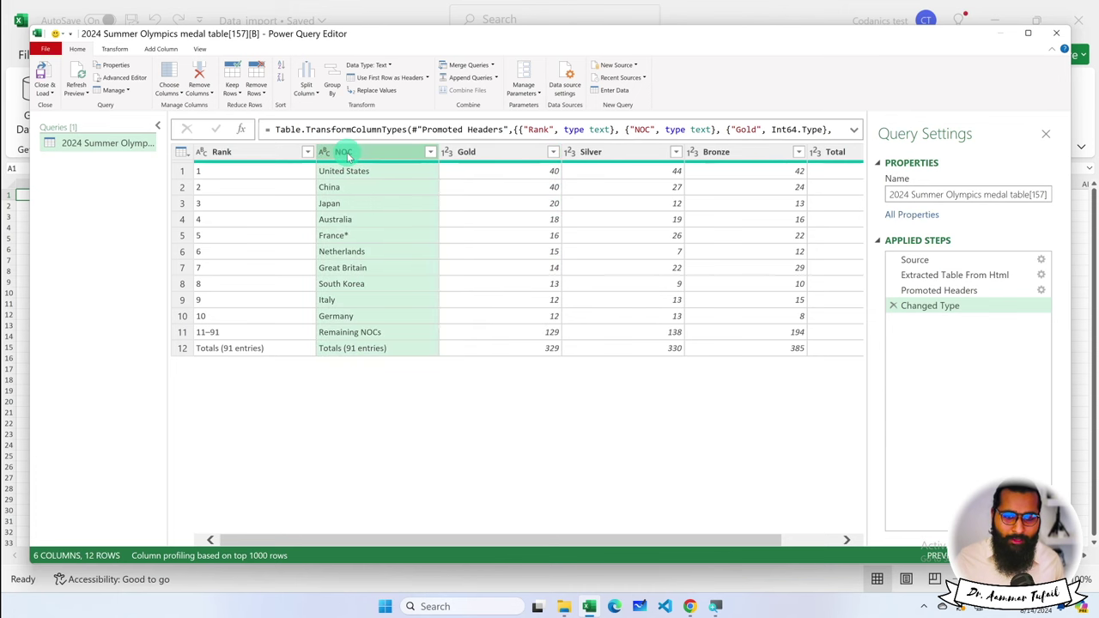
pyautogui.click(268, 172)
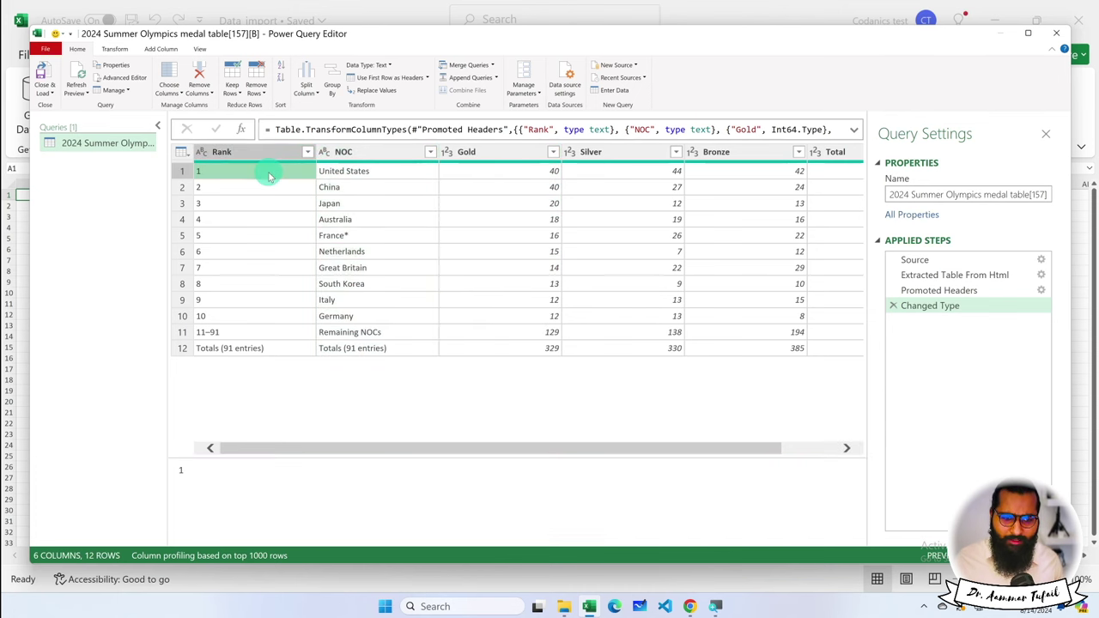
pyautogui.hscroll(2, 533, 271)
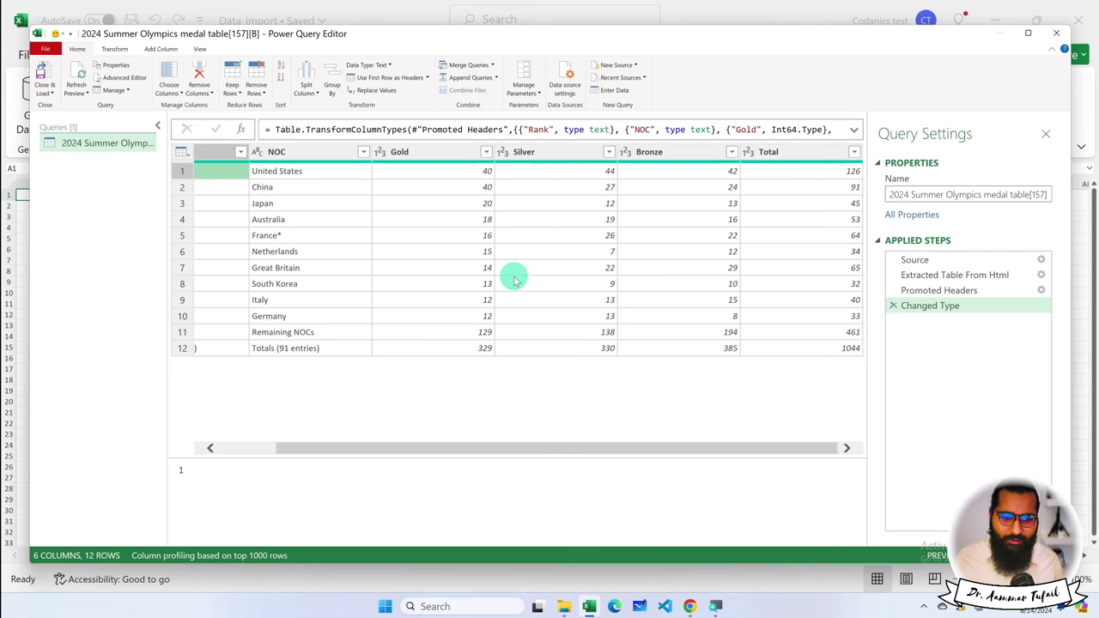
pyautogui.hscroll(-2, 516, 280)
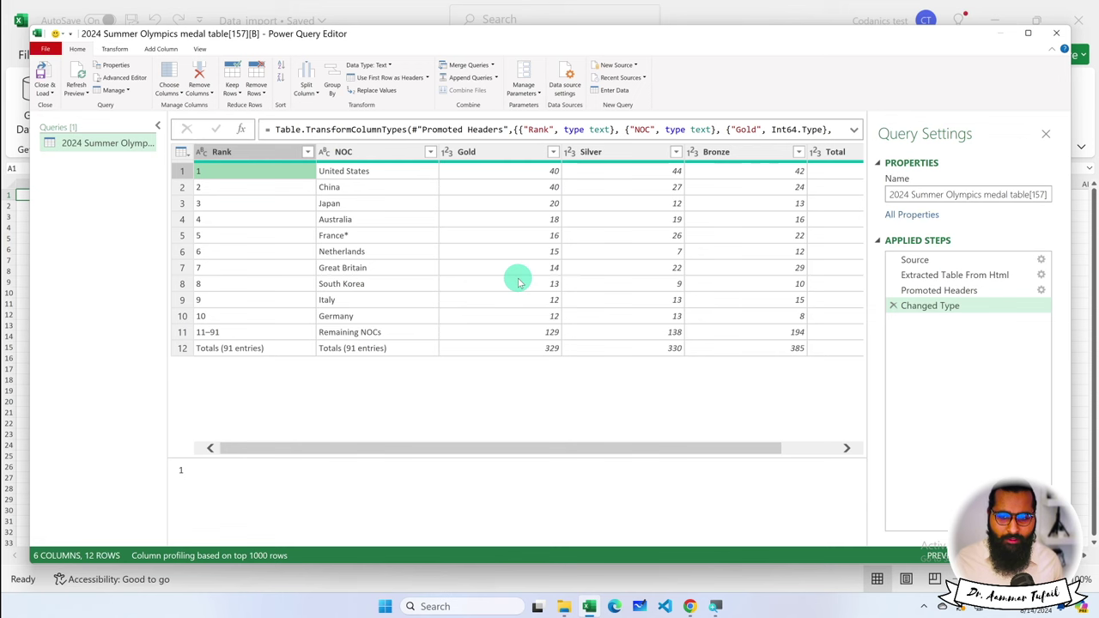
pyautogui.hscroll(2, 519, 282)
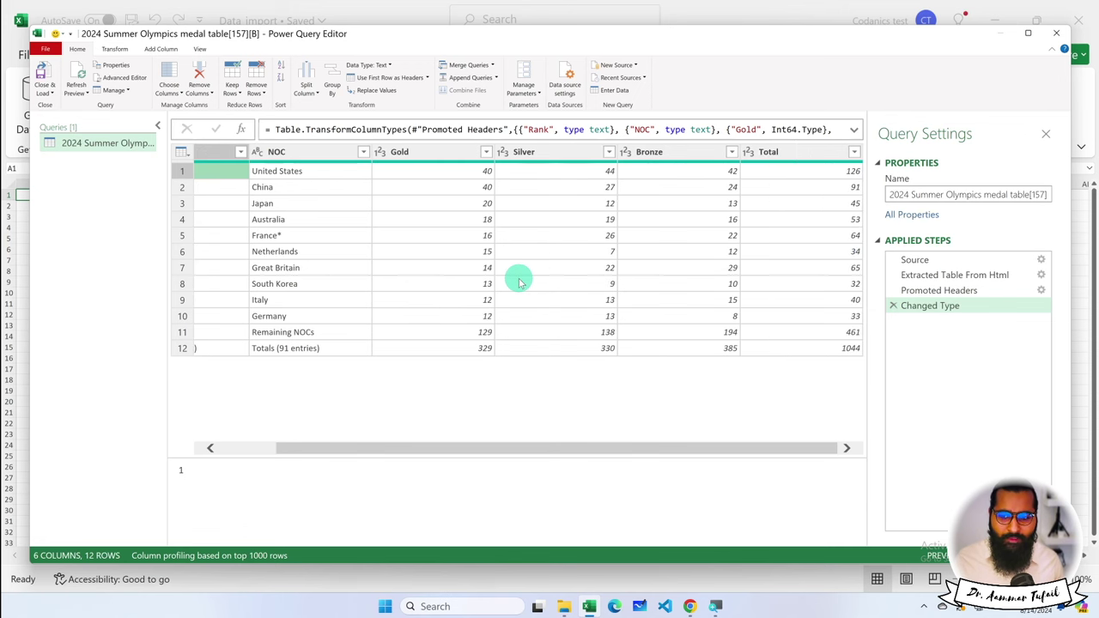
pyautogui.click(415, 154)
pyautogui.keyDown('ctrl'); pyautogui.click(794, 157); pyautogui.keyUp('ctrl')
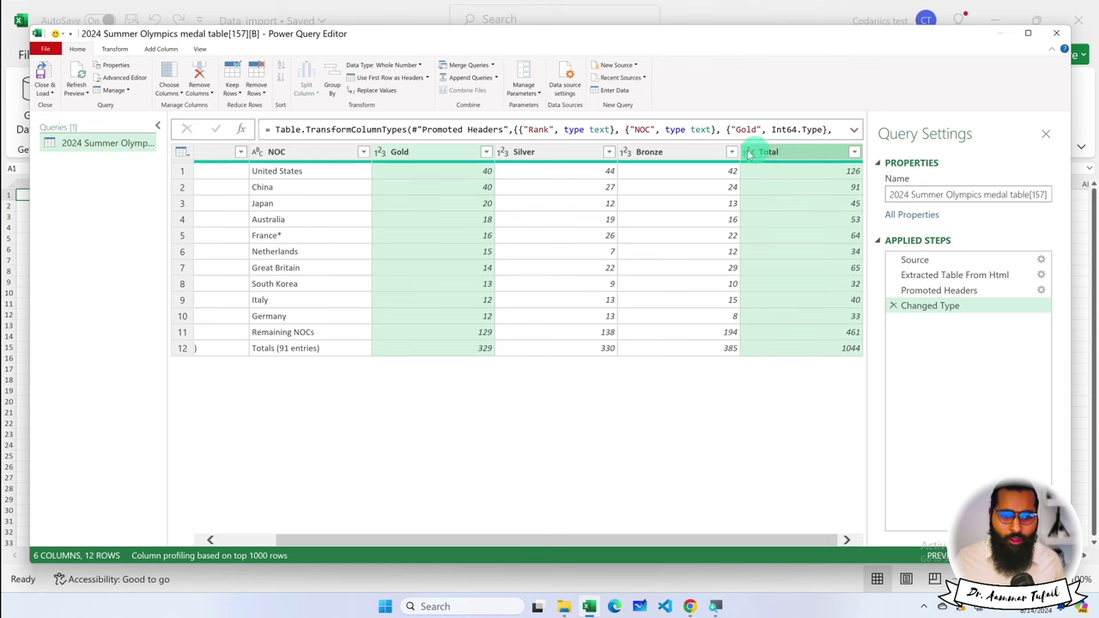
# Step: On the Transform tab, dismiss the data types tip and browse the Extract and Scientific options unapplied
pyautogui.click(116, 49)
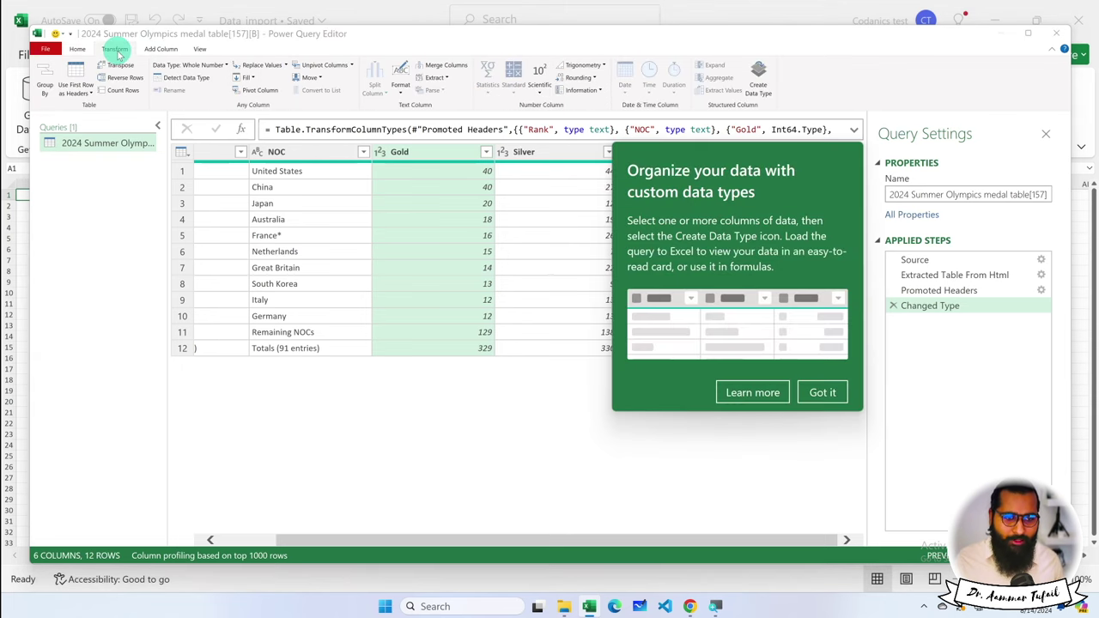
pyautogui.click(814, 391)
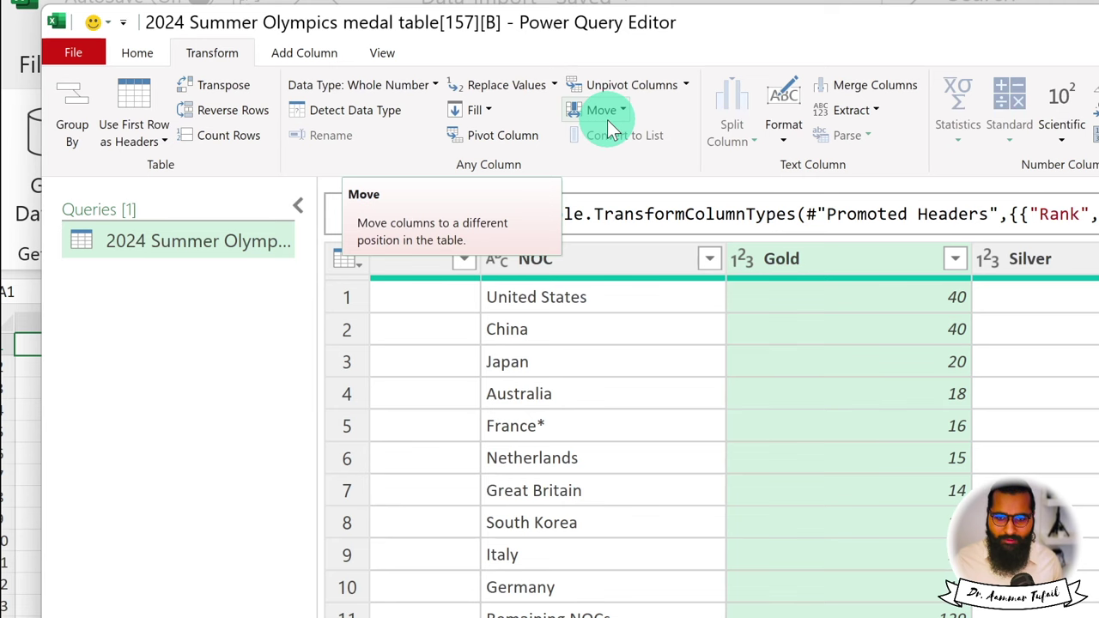
pyautogui.click(871, 112)
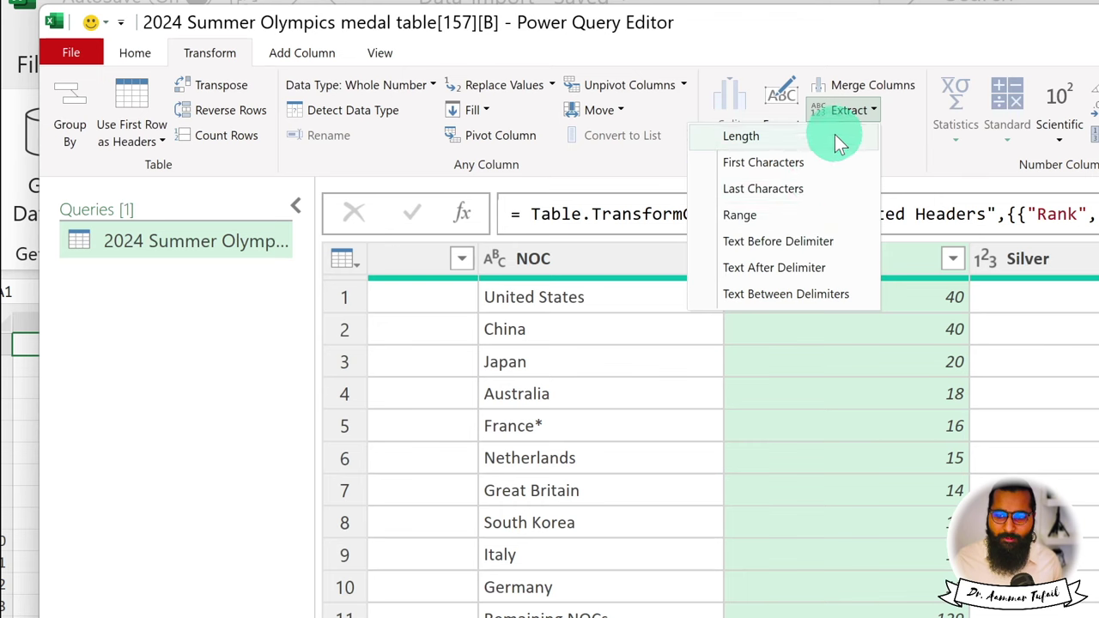
pyautogui.click(915, 136)
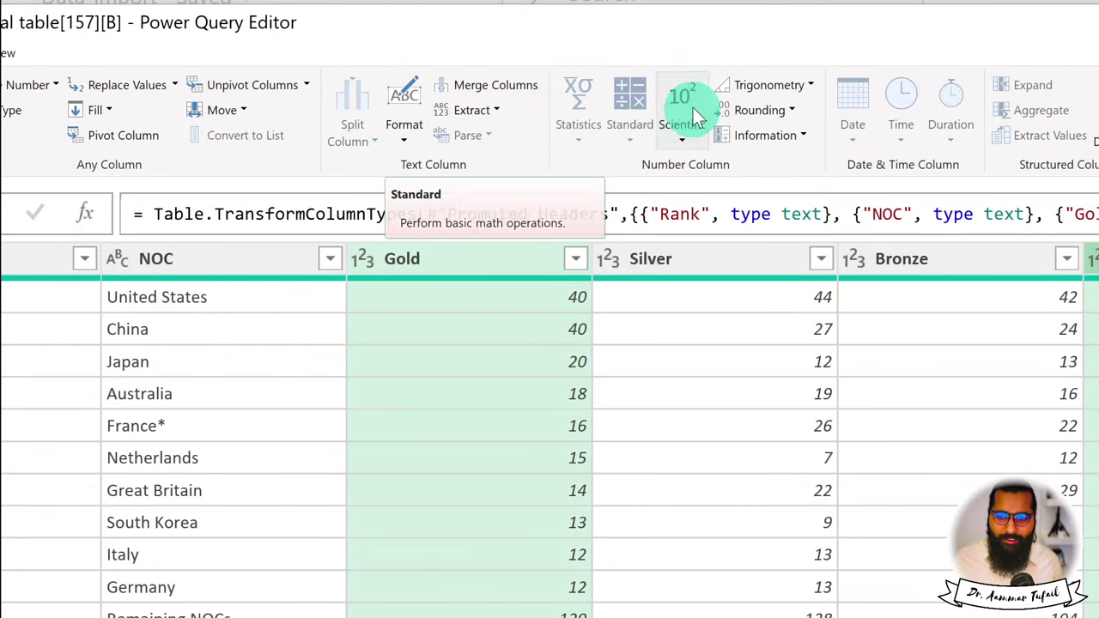
pyautogui.click(684, 152)
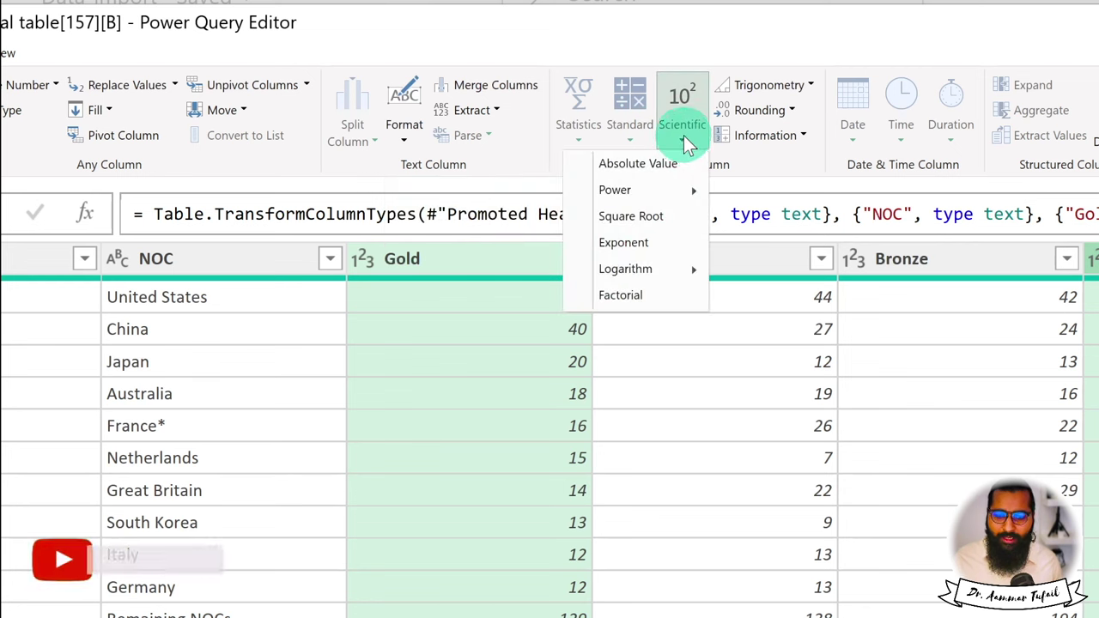
pyautogui.click(684, 142)
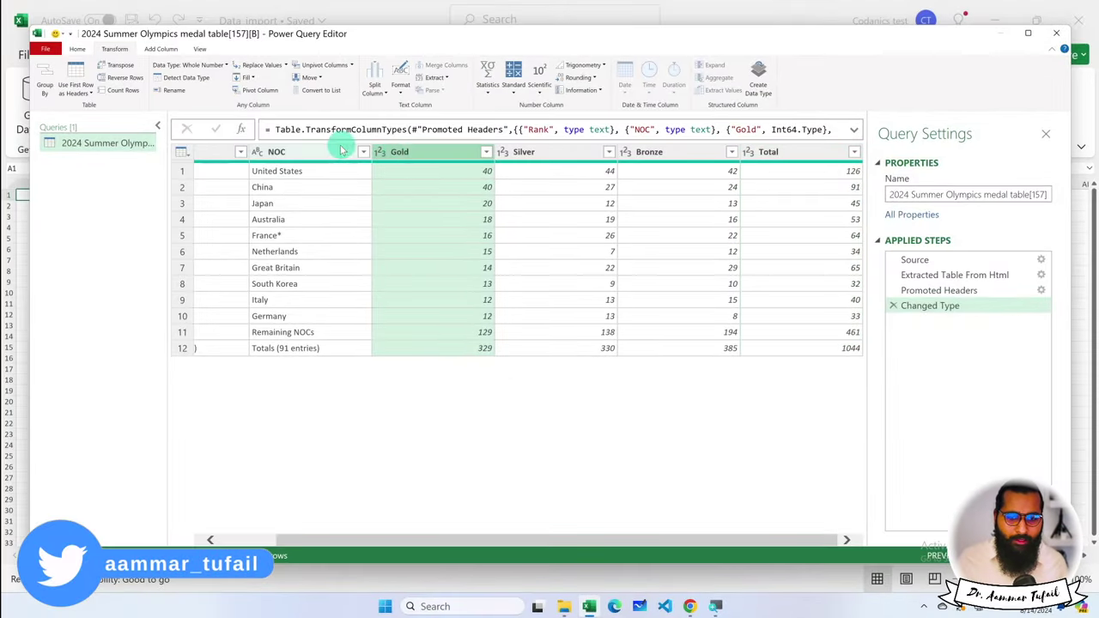
# Step: Review the Gold, Silver, Total, Bronze and NOC columns, then Close & Load the query to a worksheet
pyautogui.click(417, 152)
pyautogui.click(554, 155)
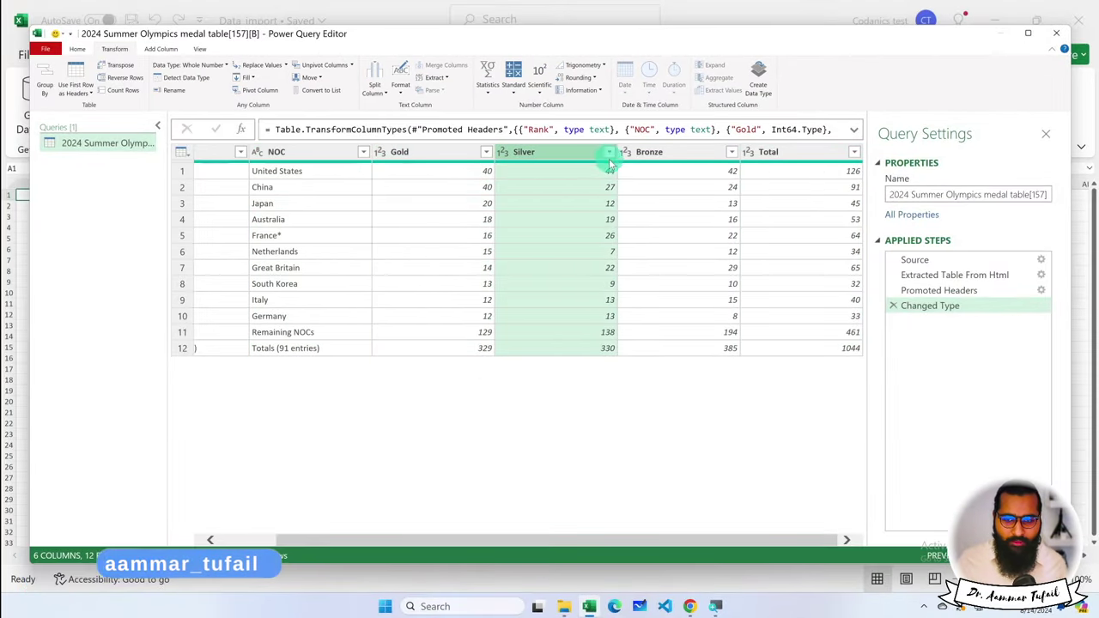
pyautogui.click(777, 154)
pyautogui.click(650, 153)
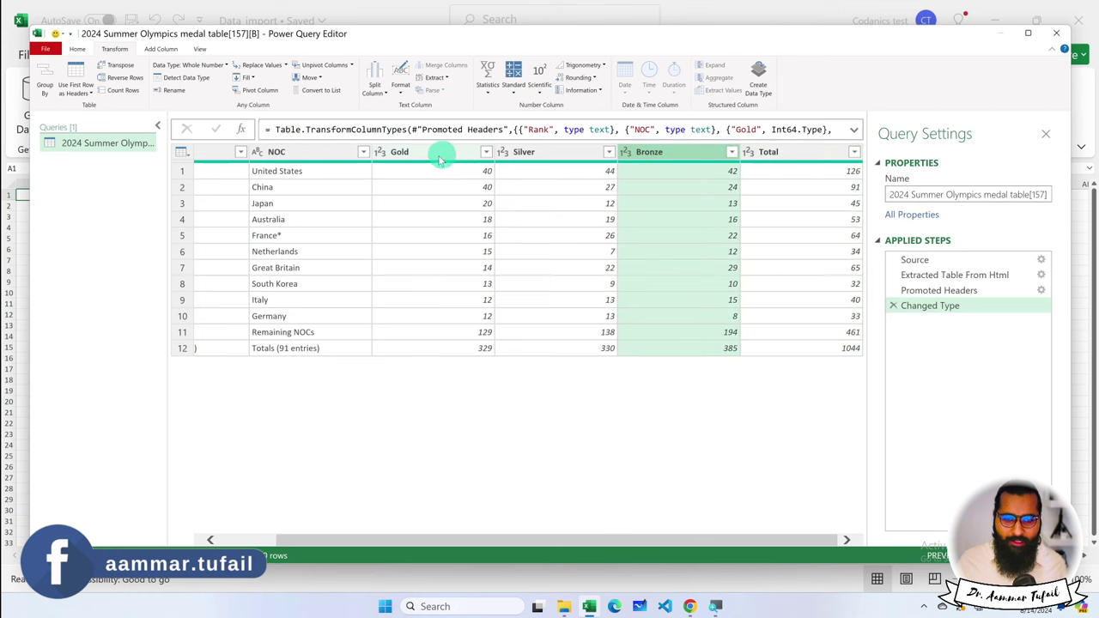
pyautogui.click(301, 152)
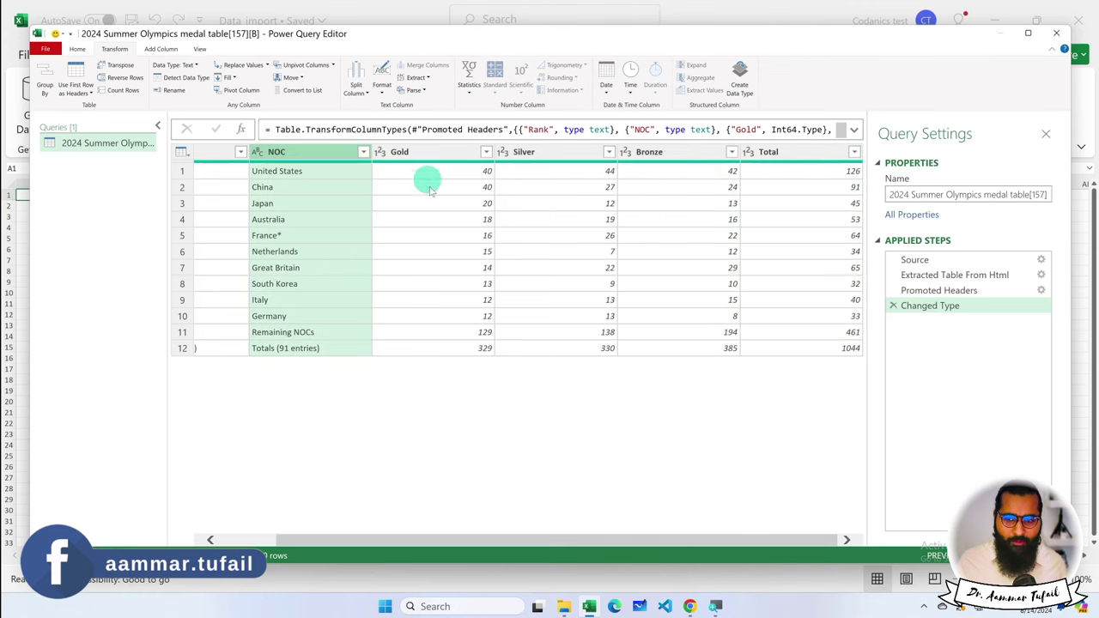
pyautogui.hscroll(-2, 296, 310)
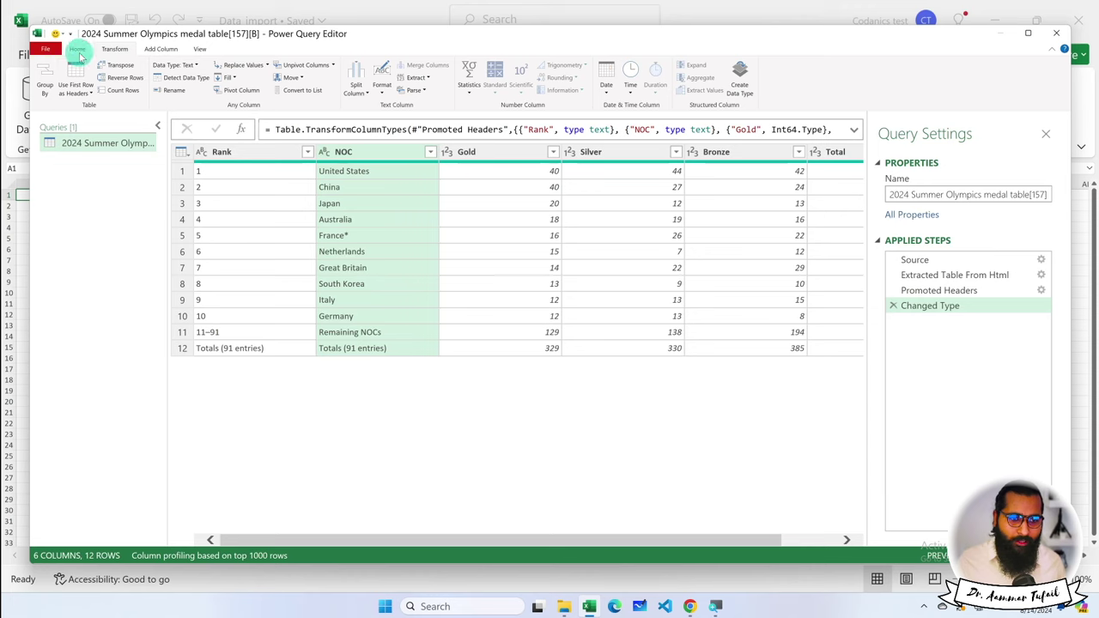
pyautogui.click(77, 49)
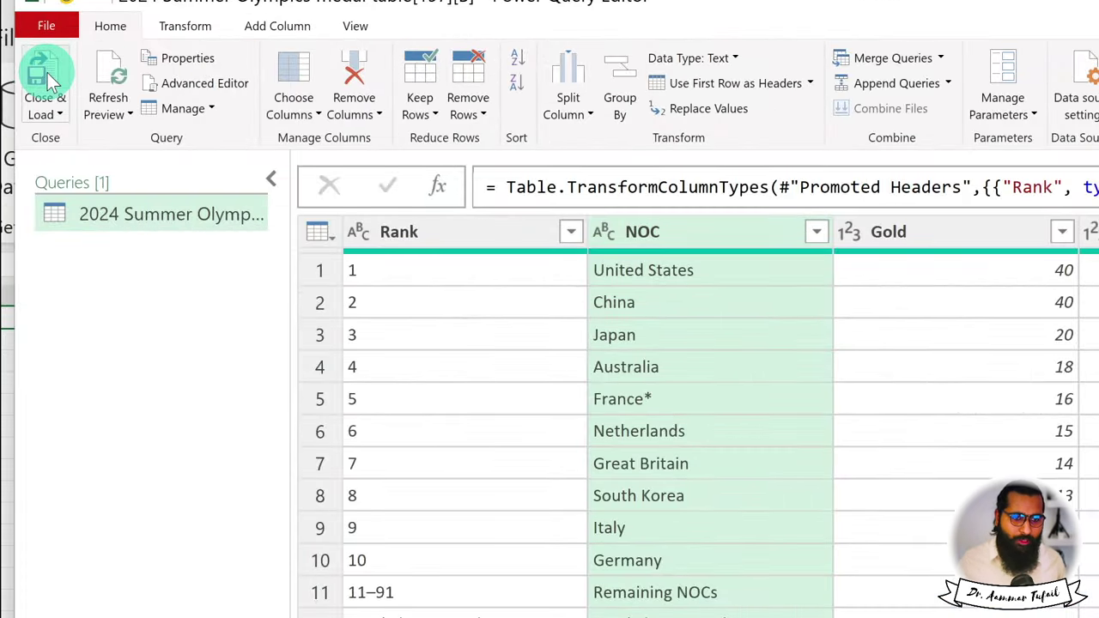
pyautogui.click(41, 76)
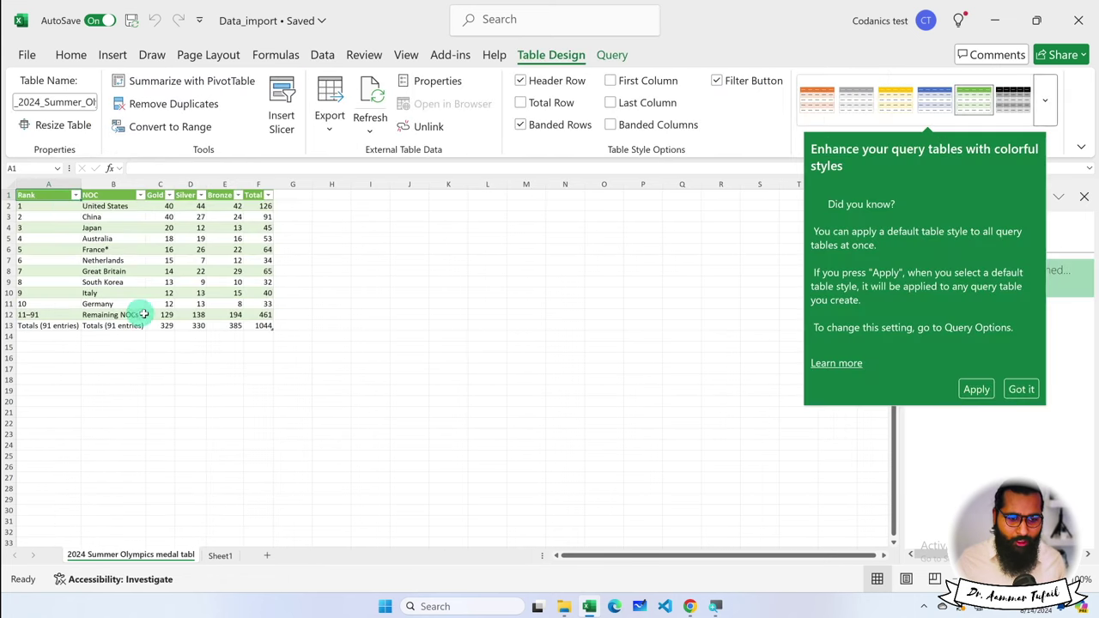
# Step: Dismiss the table styles tip and run Refresh All on the workbook's queries
pyautogui.click(1021, 389)
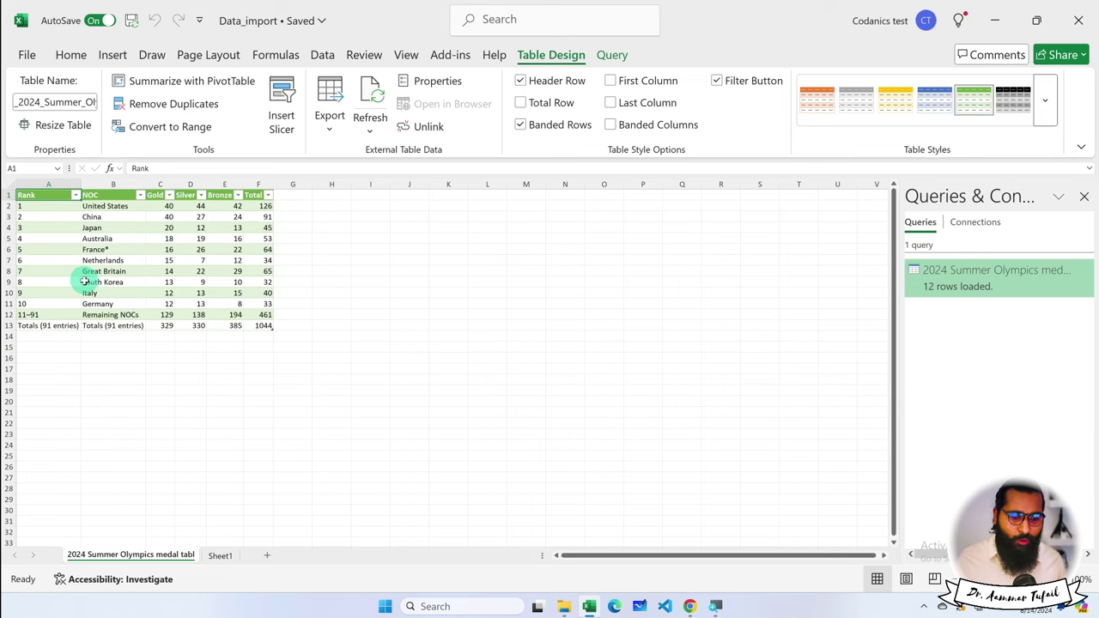
pyautogui.scroll(3, 82, 277)
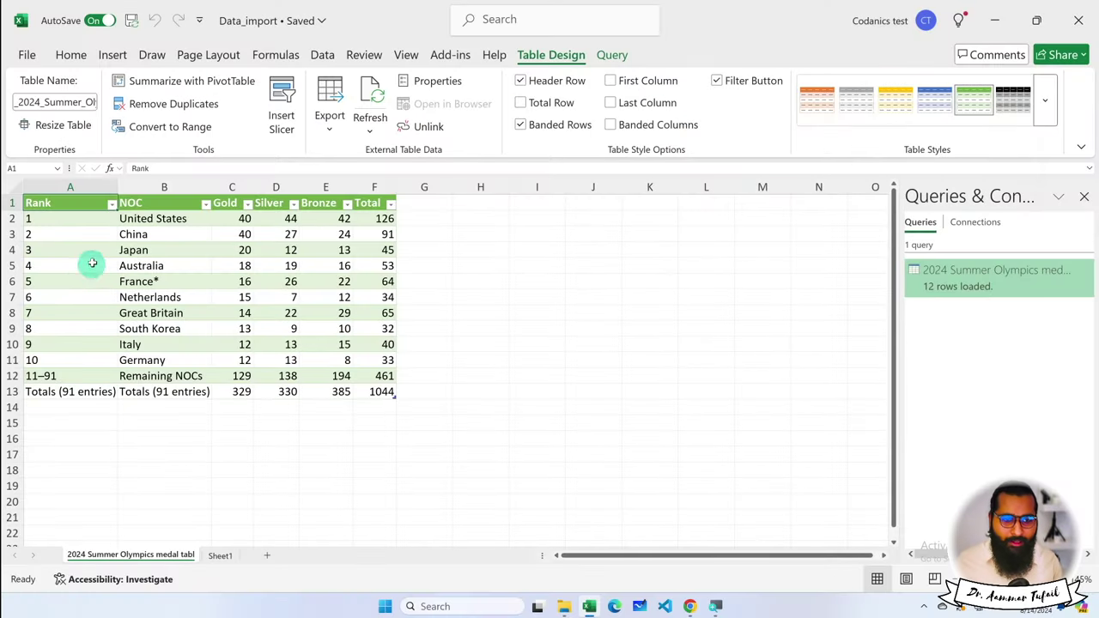
pyautogui.click(322, 57)
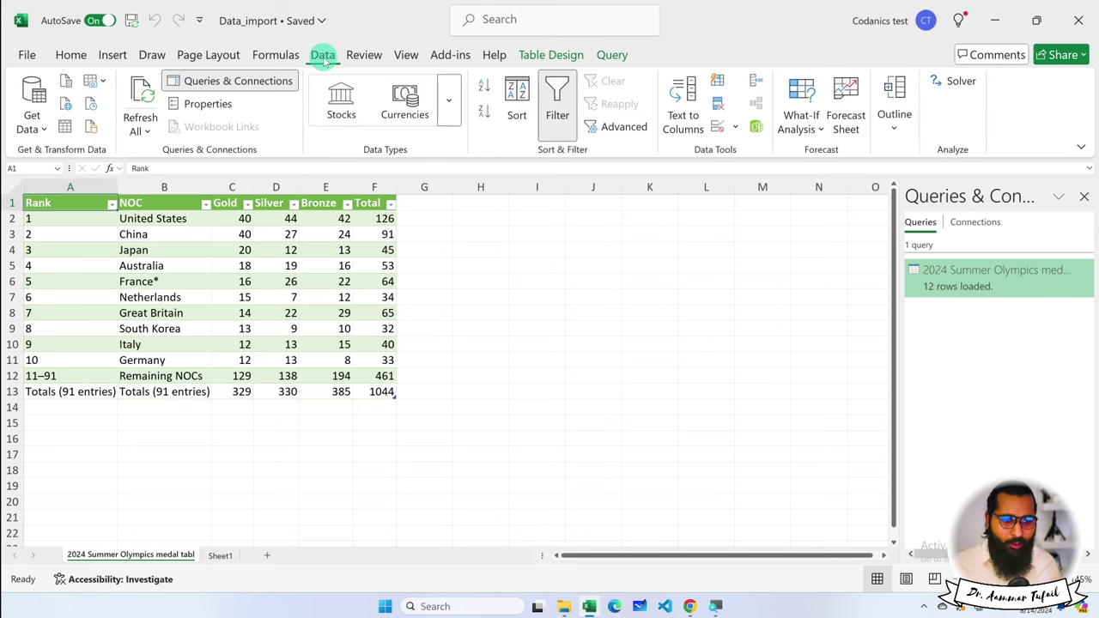
pyautogui.click(144, 132)
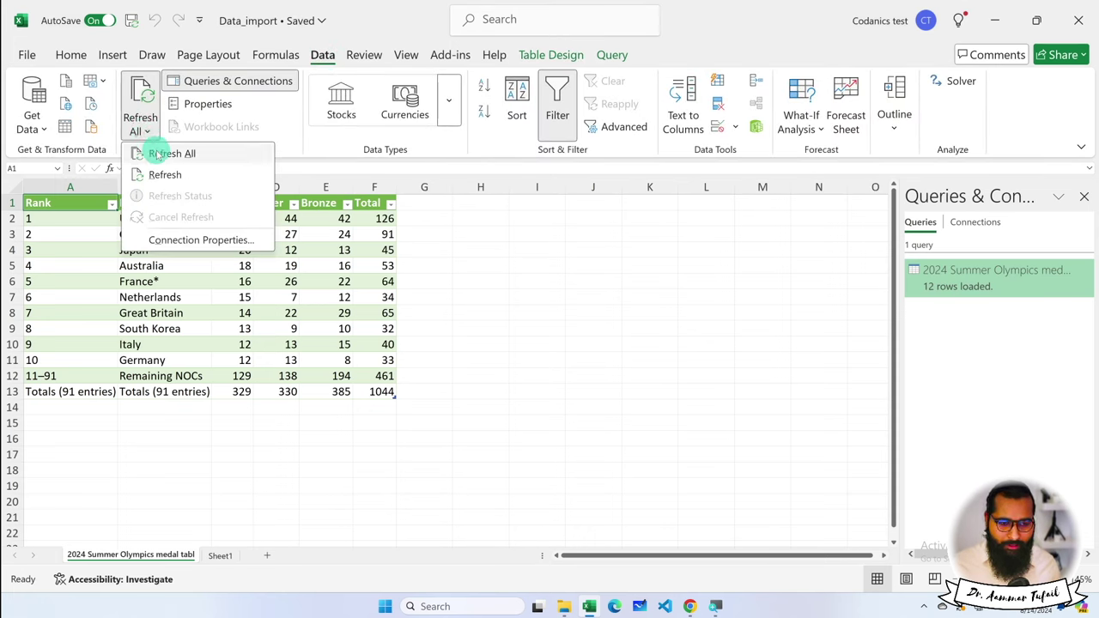
pyautogui.click(157, 154)
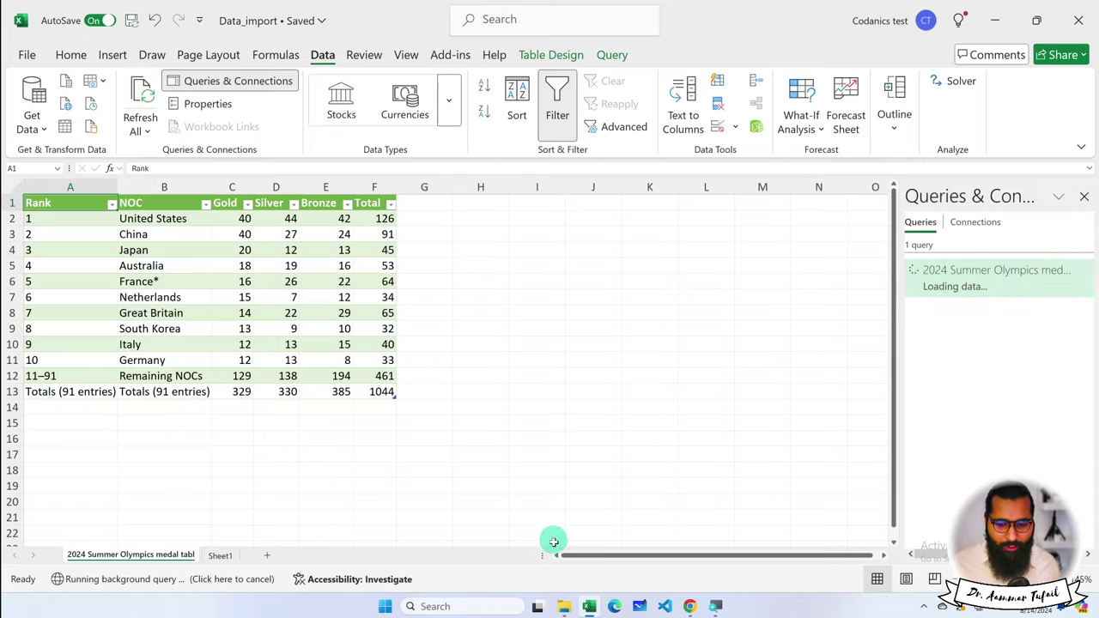
# Step: Bring the 2024 Summer Olympics Wikipedia page in Chrome back into view
pyautogui.moveTo(689, 607)
pyautogui.click(743, 567)
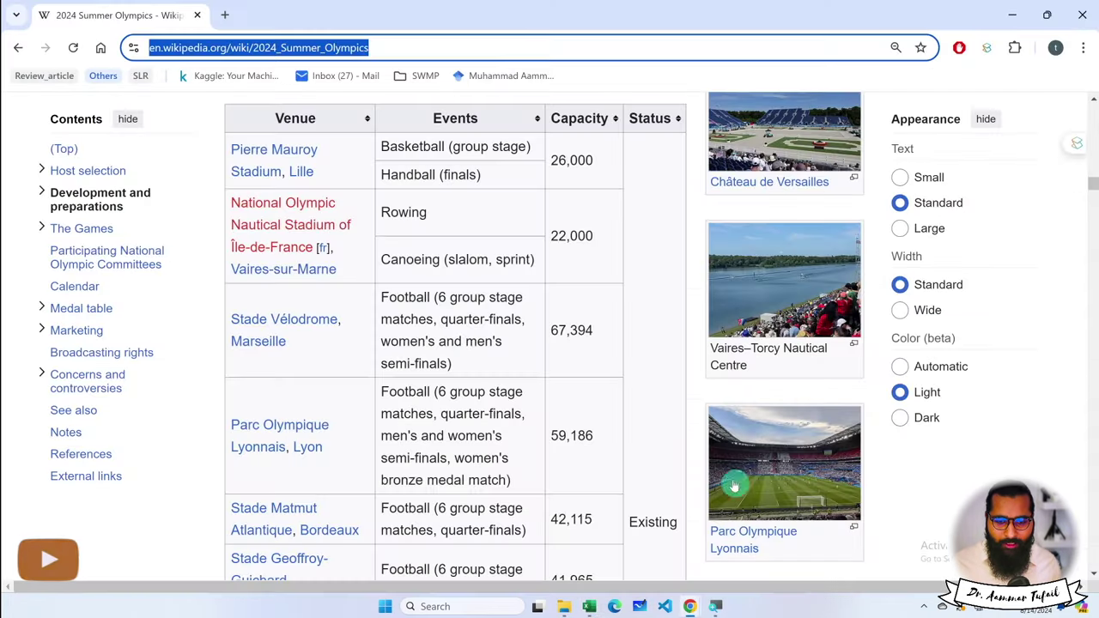
pyautogui.scroll(10, 485, 371)
pyautogui.scroll(10, 487, 382)
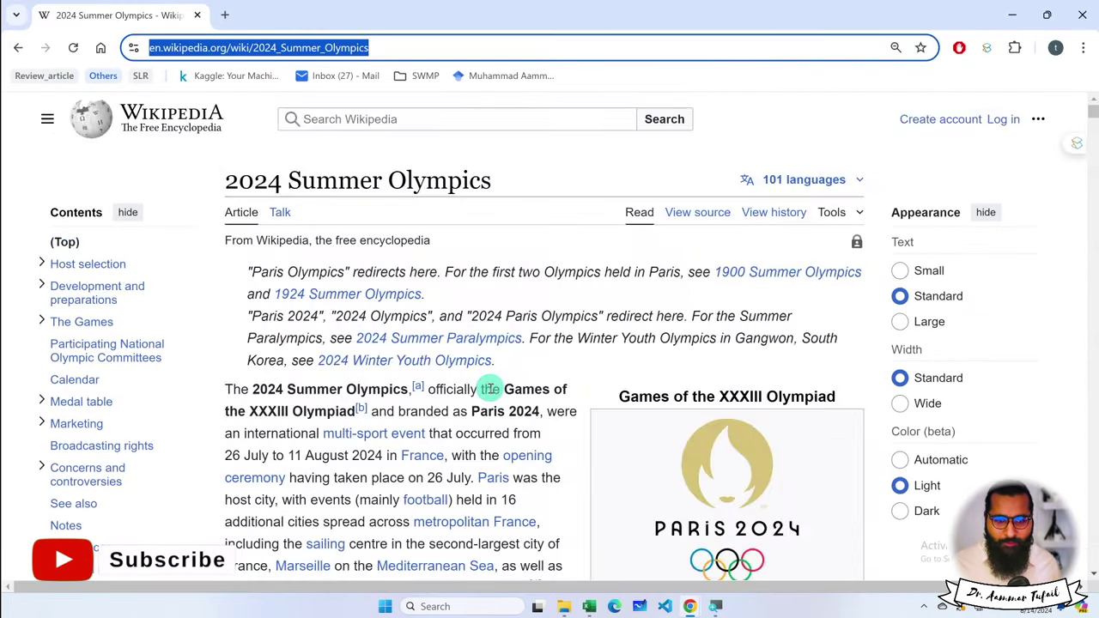
# Step: Return to the Excel workbook and run Refresh All to reload the Wikipedia medal table query
pyautogui.click(590, 606)
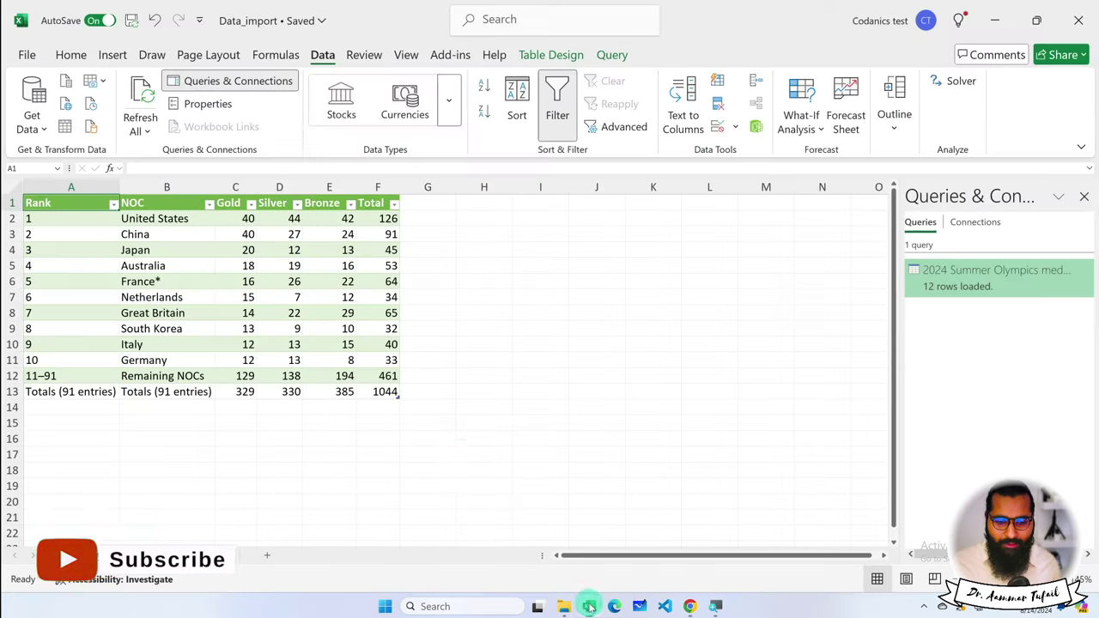
pyautogui.click(140, 105)
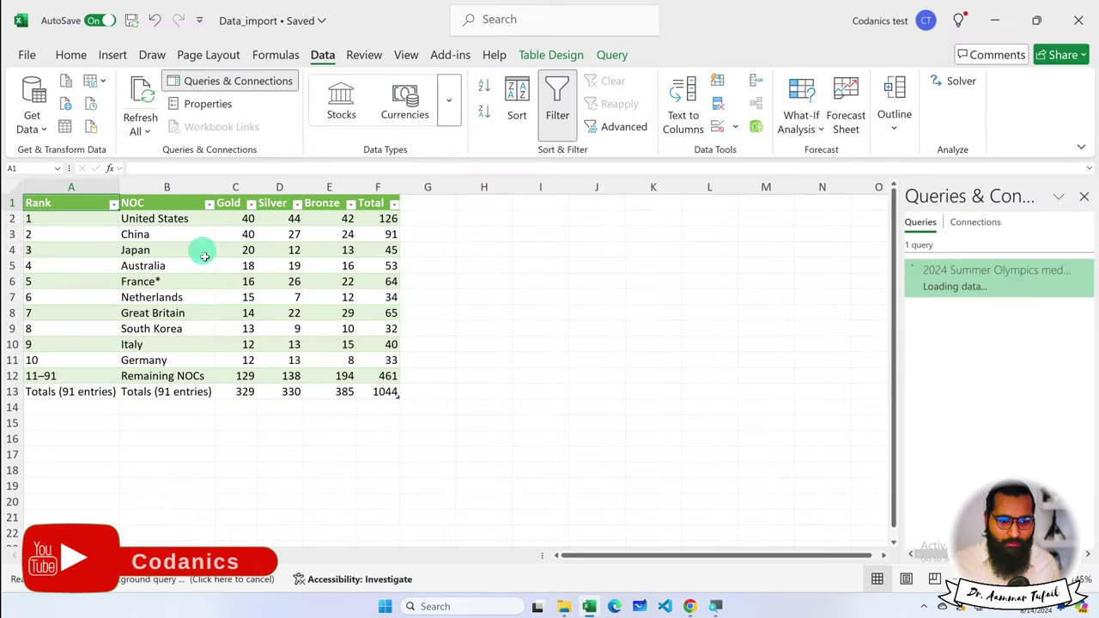